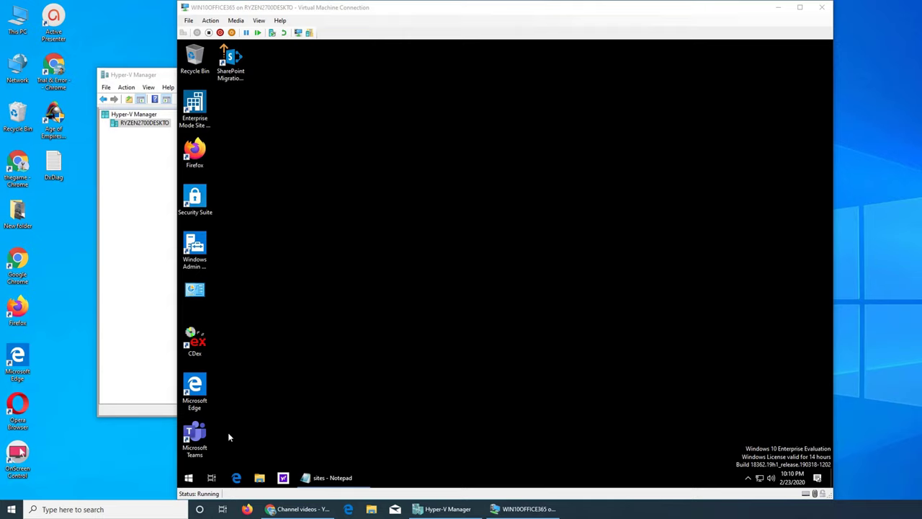
# Search the virtual machine's Start menu for 'power'
pyautogui.click(185, 481)
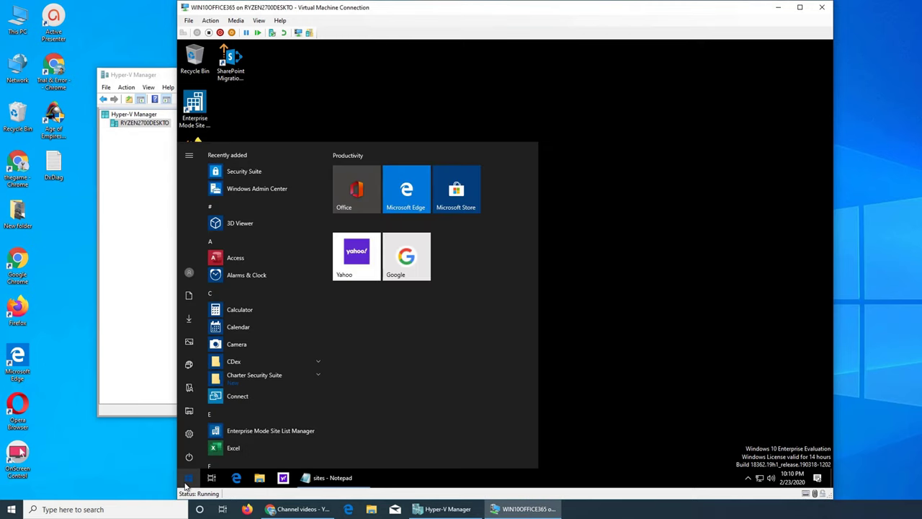
pyautogui.write('power')
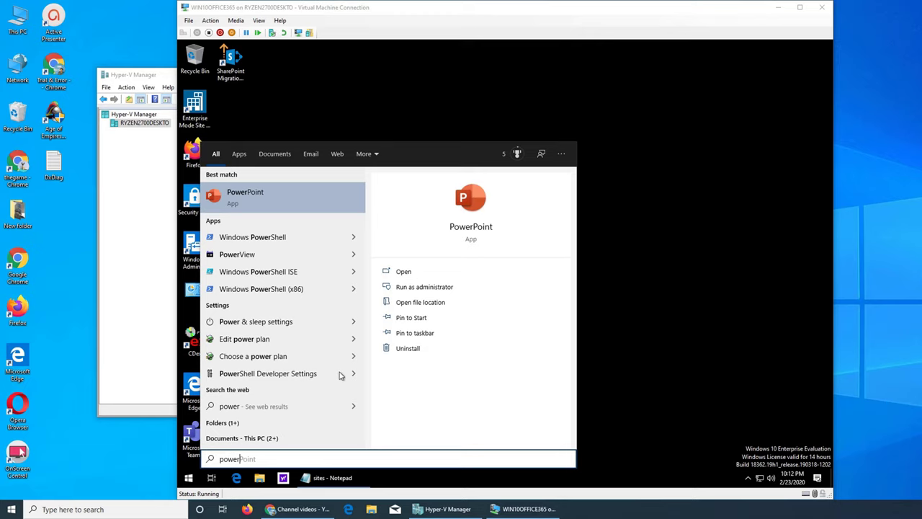
# Open Power & sleep and try Best performance and Best energy savings, ending on Better performance
pyautogui.click(293, 322)
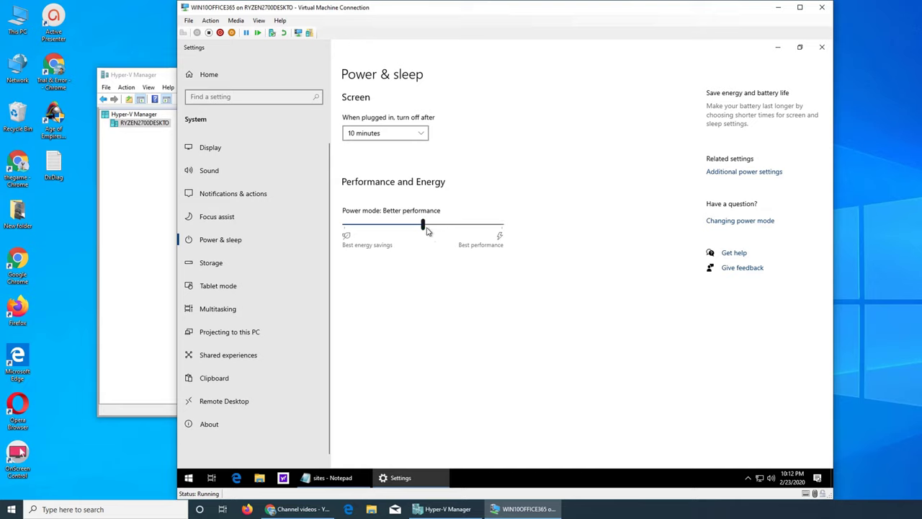
pyautogui.click(502, 227)
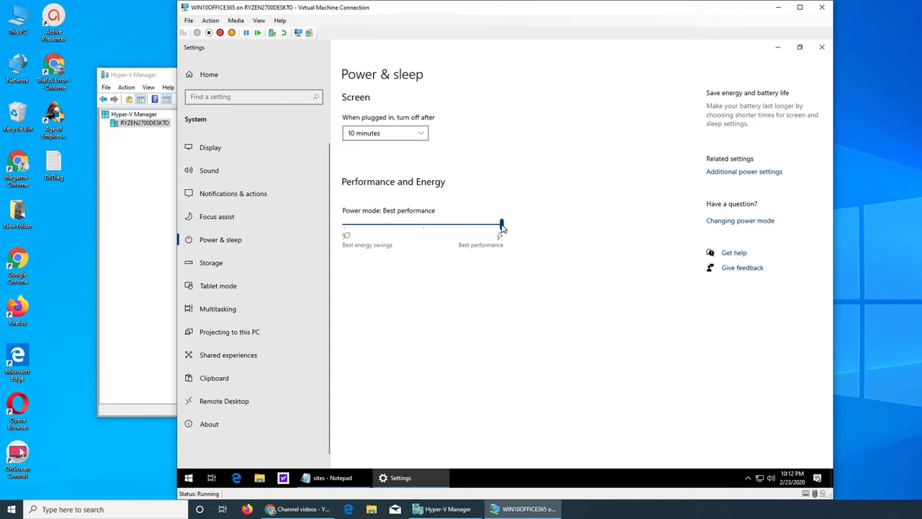
pyautogui.click(425, 226)
pyautogui.click(345, 228)
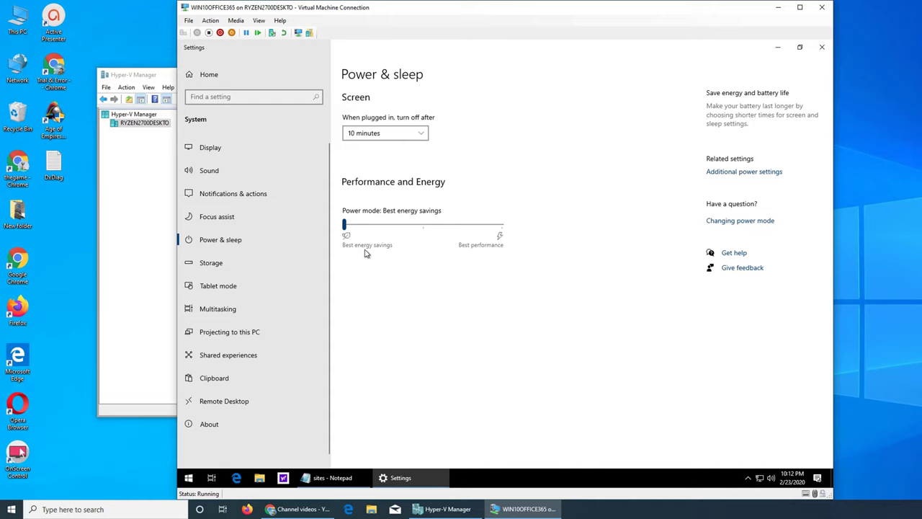
pyautogui.click(424, 227)
# Open Power Options via Additional power settings and view the power mode help page
pyautogui.click(724, 173)
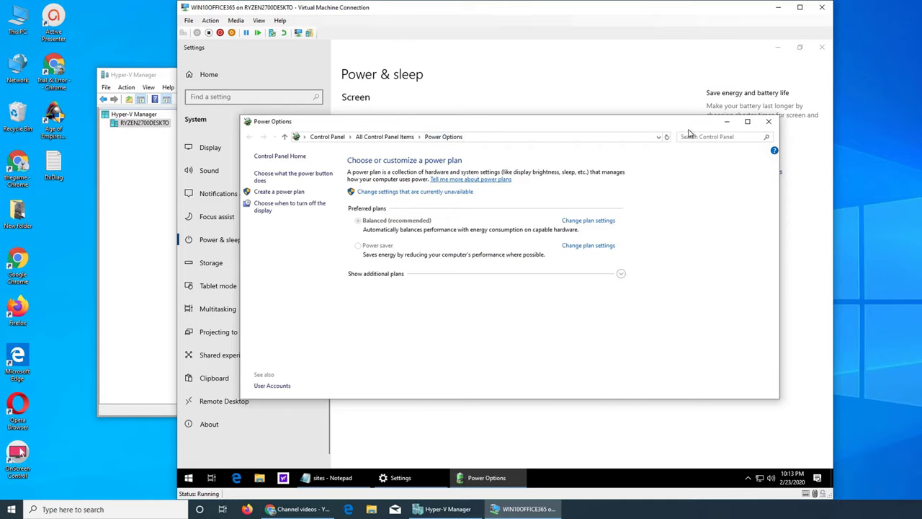
pyautogui.click(657, 105)
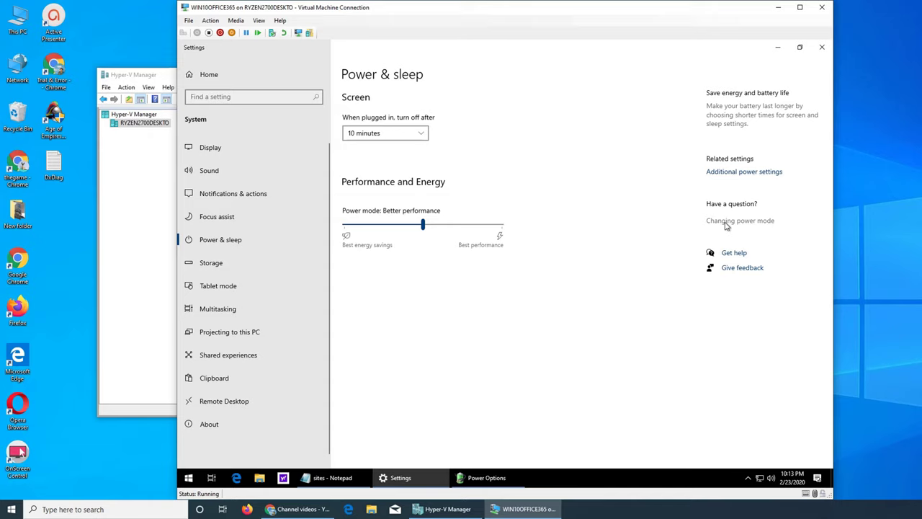
pyautogui.click(726, 222)
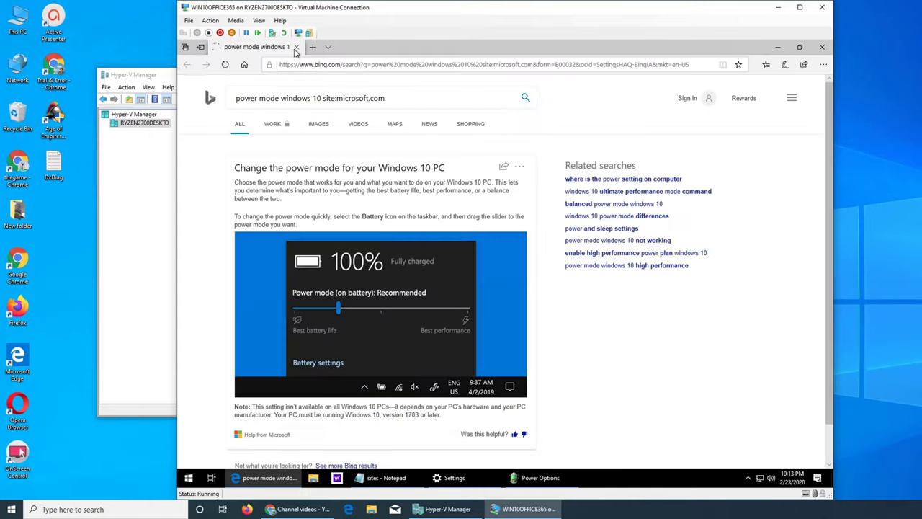
pyautogui.click(822, 47)
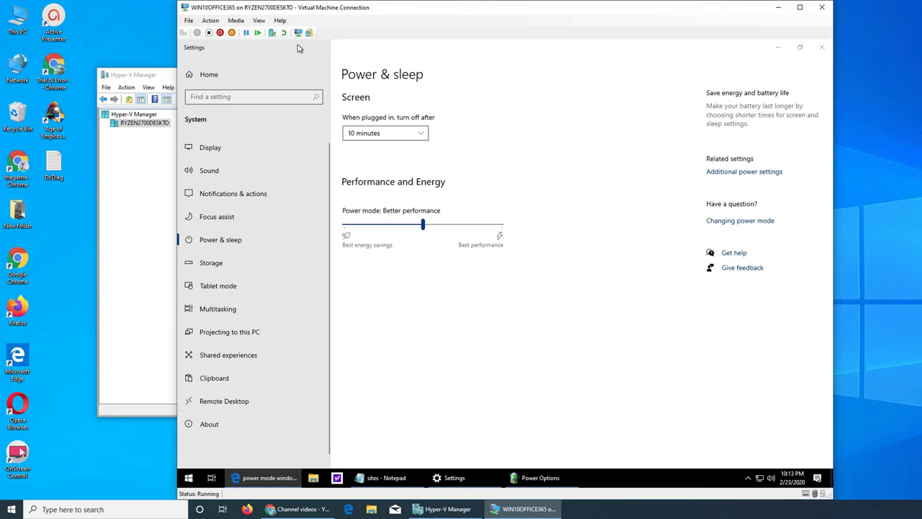
# Make the Power Options window taller at bottom and top, then minimize Settings
pyautogui.click(479, 476)
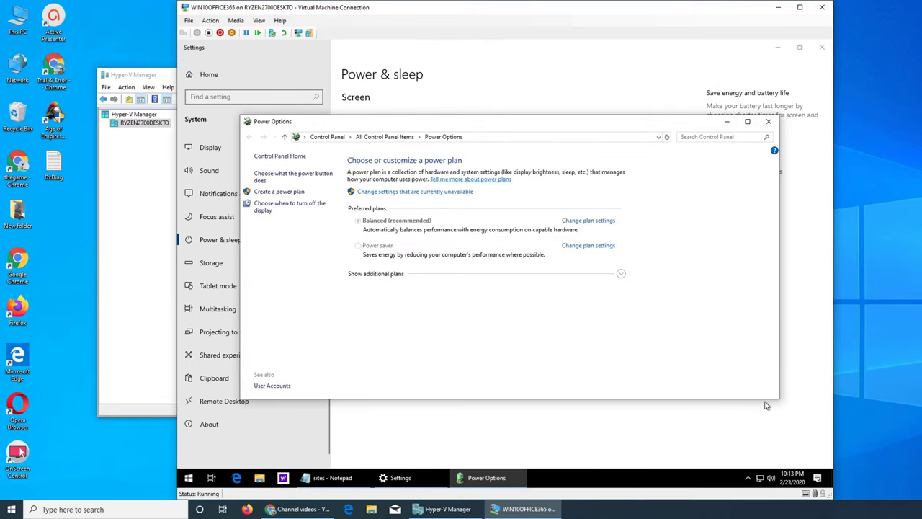
pyautogui.moveTo(765, 439); pyautogui.dragTo(769, 450)
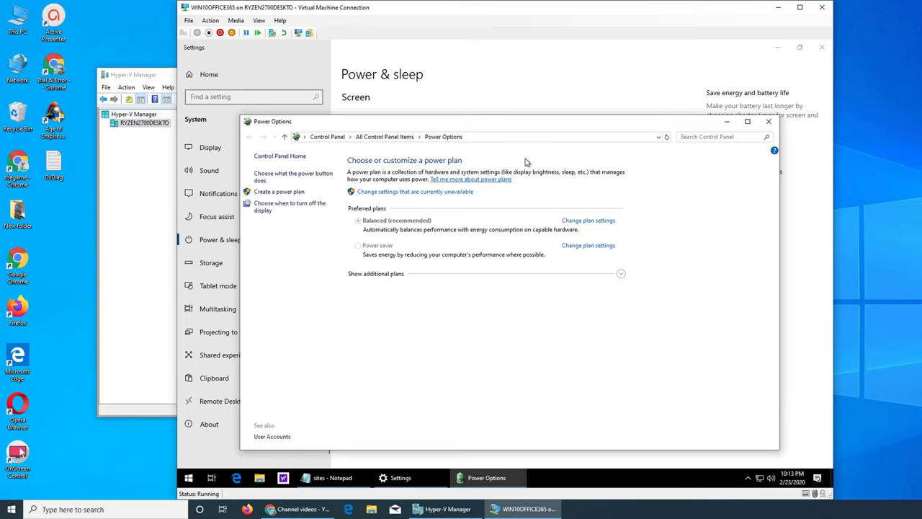
pyautogui.click(491, 114)
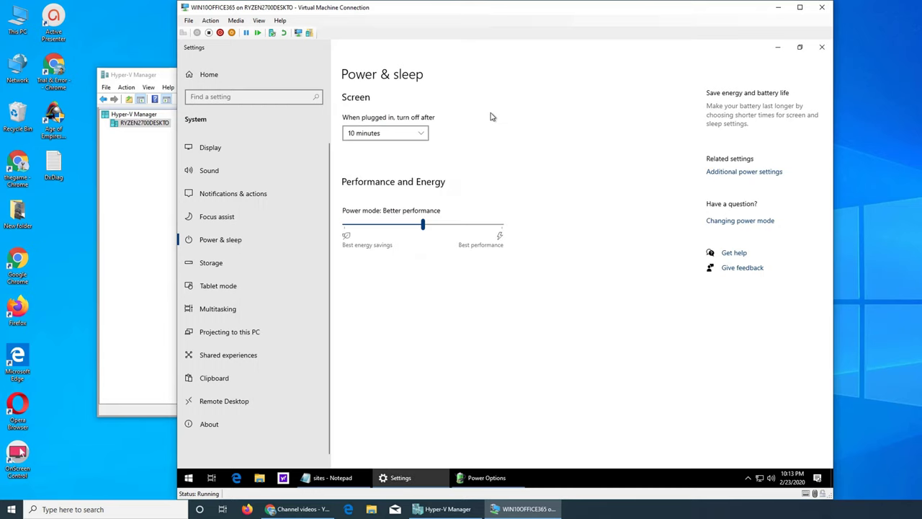
pyautogui.click(483, 477)
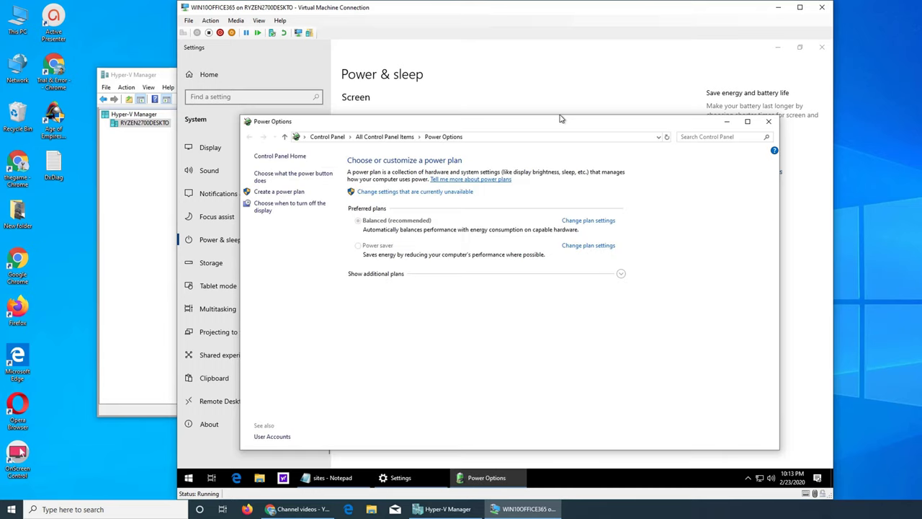
pyautogui.moveTo(561, 118); pyautogui.dragTo(567, 67)
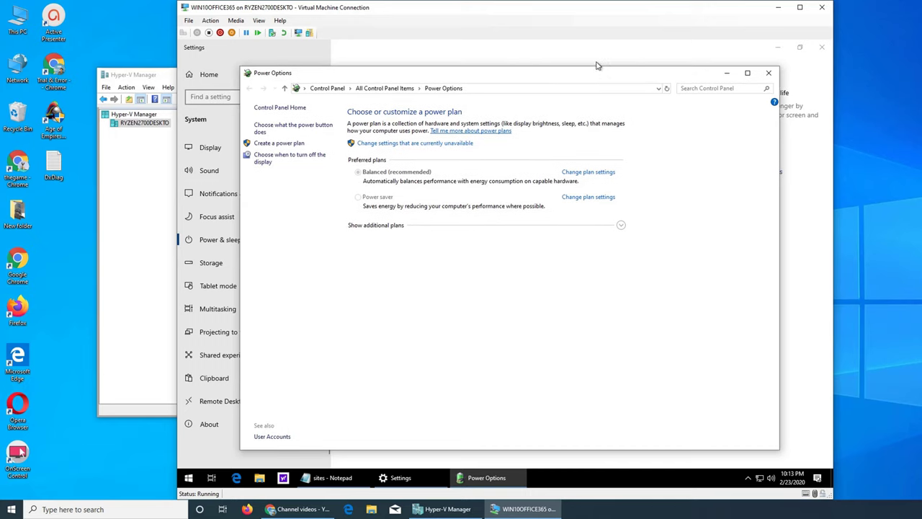
pyautogui.click(780, 48)
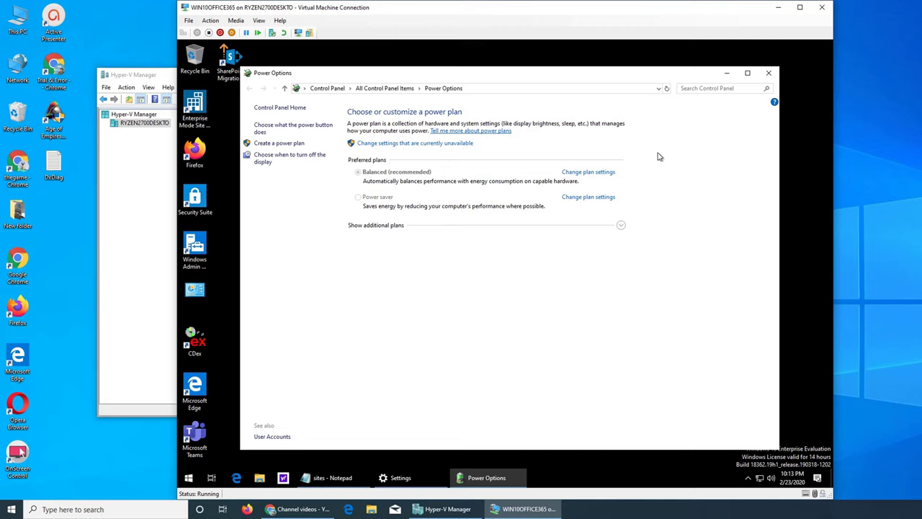
# Open the host computer's Control Panel by searching its Start menu for 'cont'
pyautogui.click(587, 178)
pyautogui.press('super')
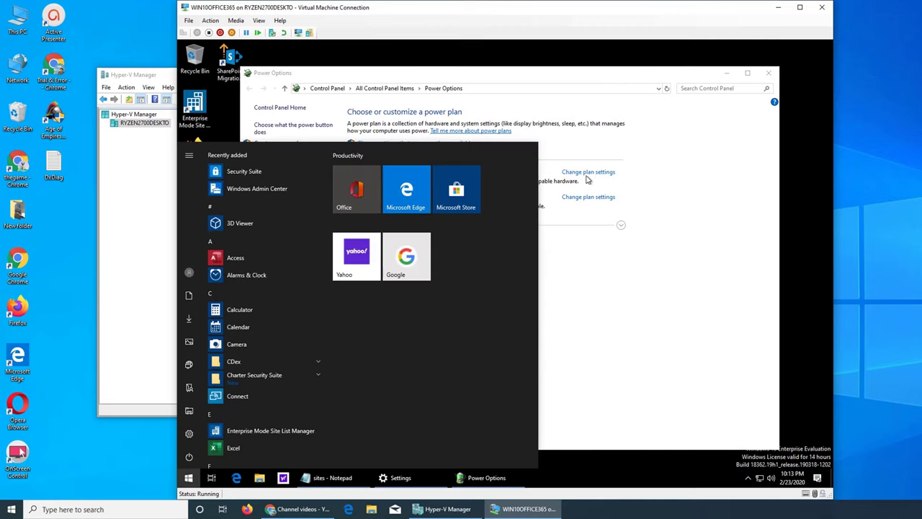
pyautogui.click(11, 509)
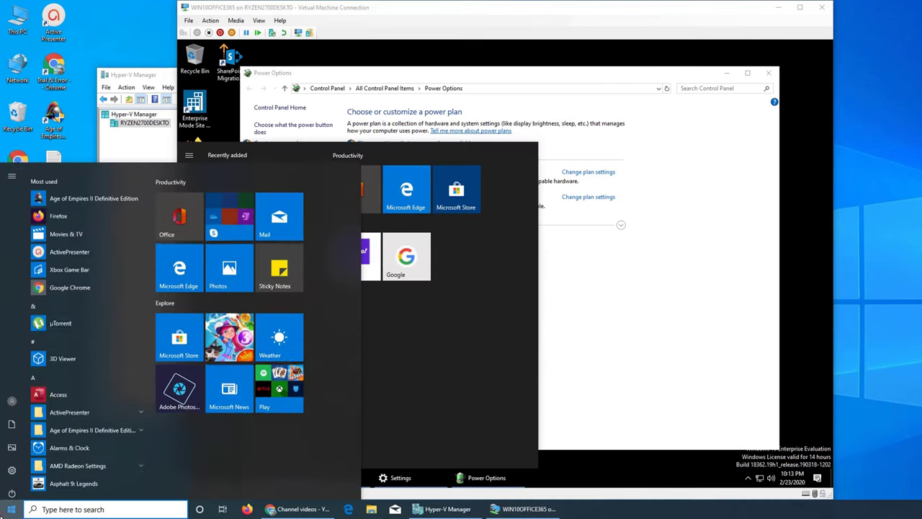
pyautogui.write('power')
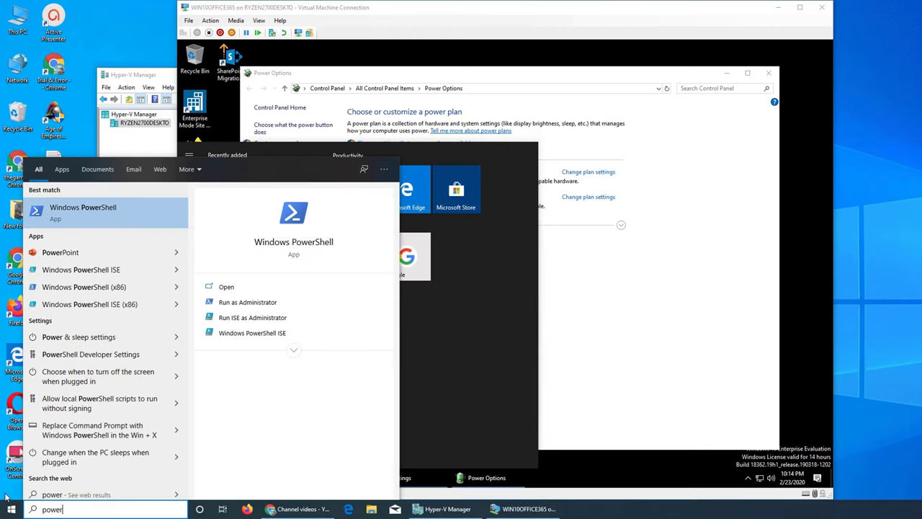
pyautogui.press('BackSpace')
pyautogui.press('BackSpace')
pyautogui.press('BackSpace')
pyautogui.press('BackSpace')
pyautogui.press('BackSpace')
pyautogui.write('control')
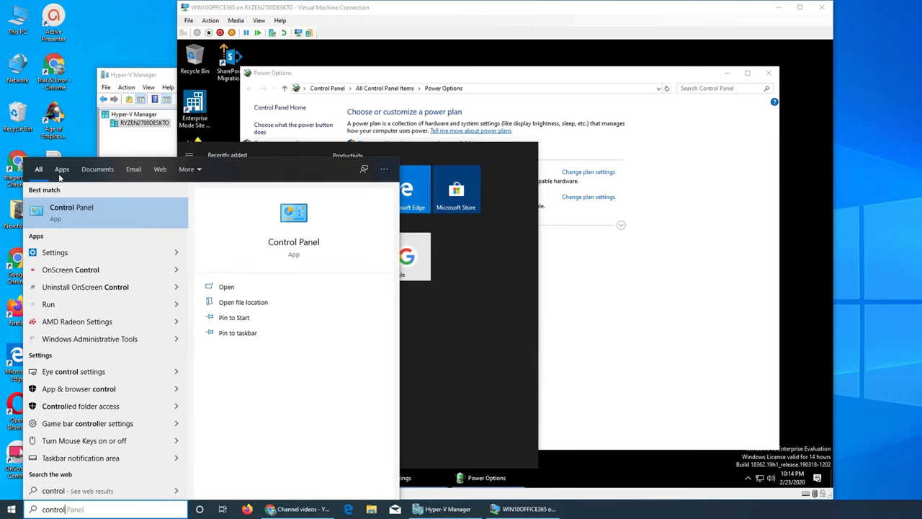
pyautogui.click(75, 214)
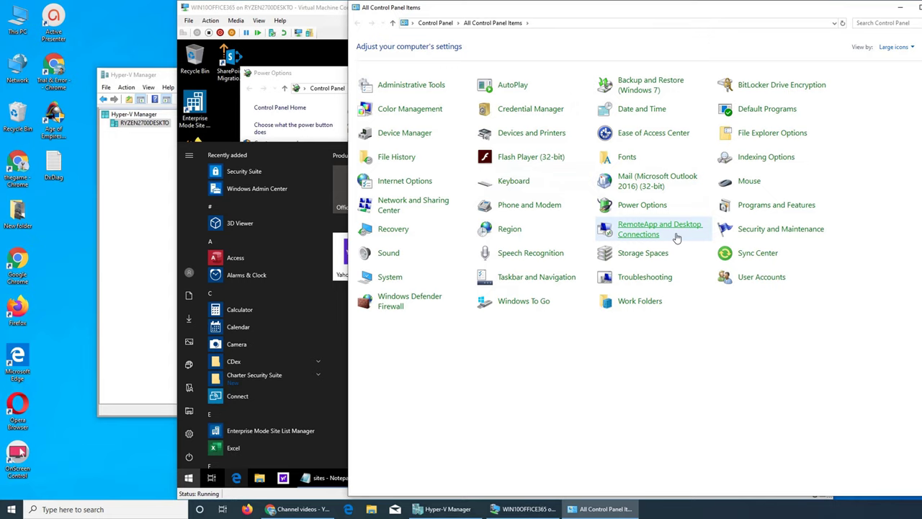
# Switch the host to the Power saver plan and move its window aside to reveal the VM
pyautogui.click(641, 207)
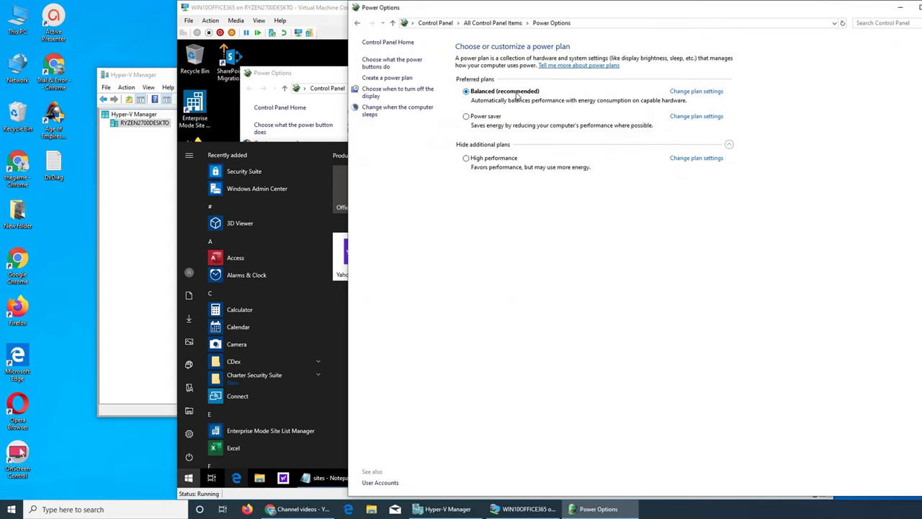
pyautogui.click(494, 118)
pyautogui.moveTo(857, 10); pyautogui.dragTo(720, 26)
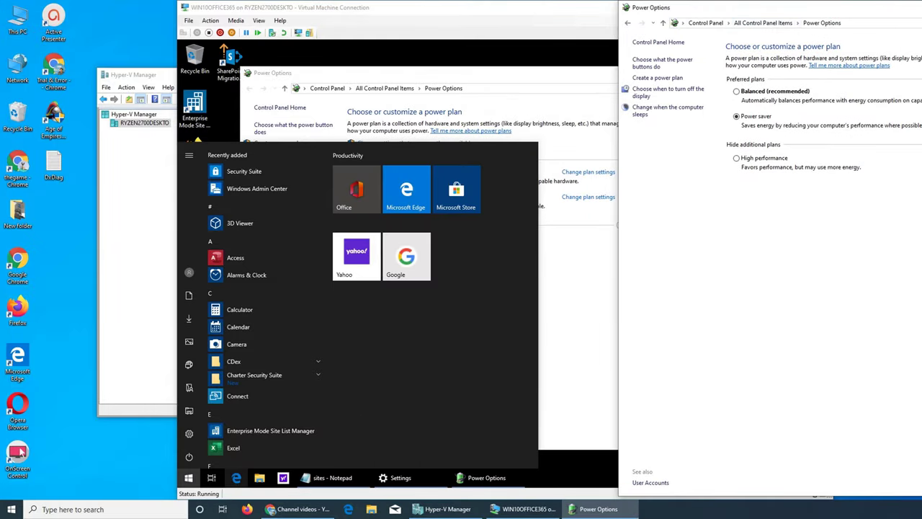
pyautogui.click(528, 509)
# Unlock unavailable settings and open the Balanced plan's editable settings (display off after 10 minutes)
pyautogui.click(662, 287)
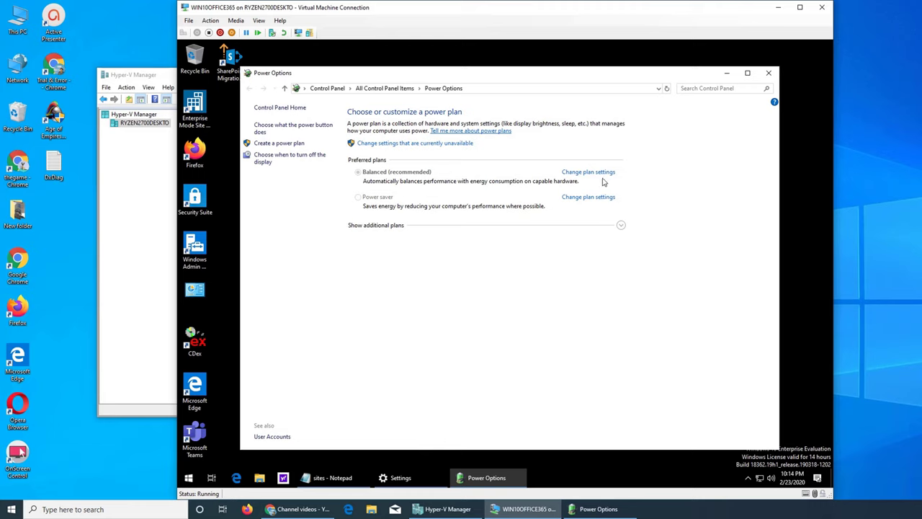
pyautogui.click(380, 143)
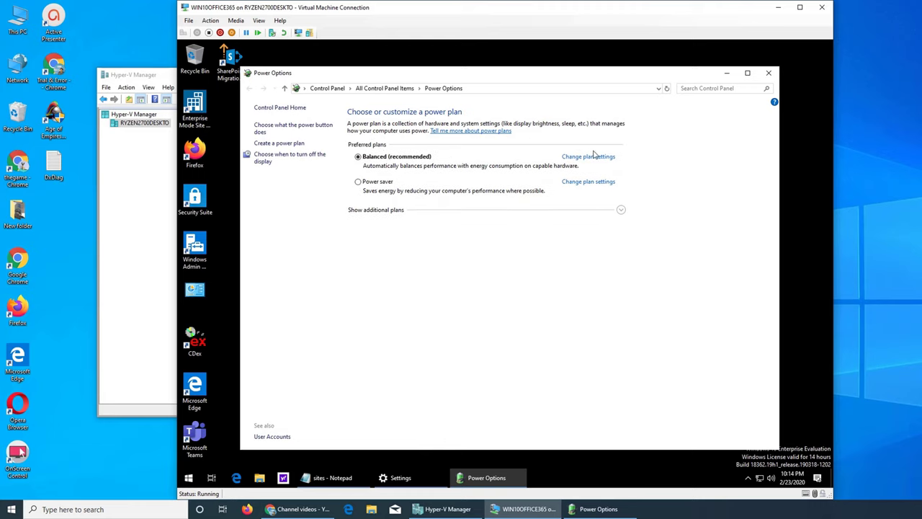
pyautogui.click(595, 156)
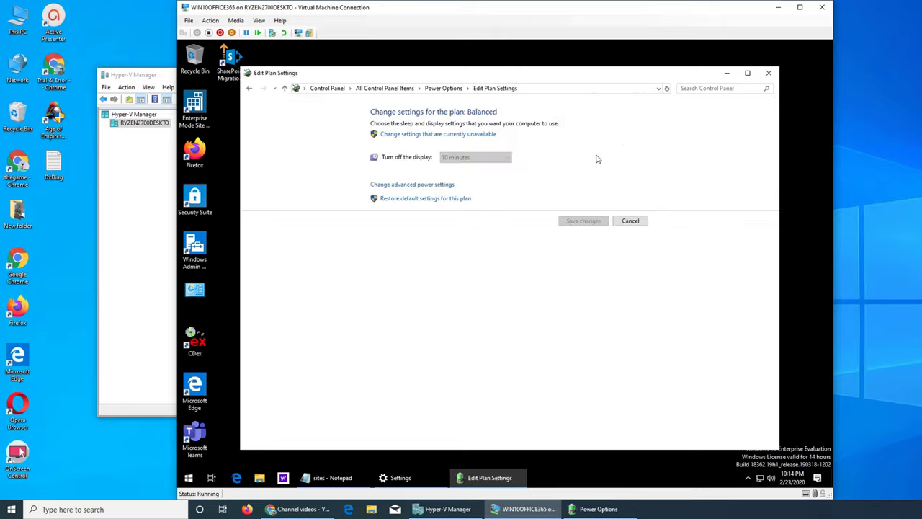
pyautogui.click(418, 135)
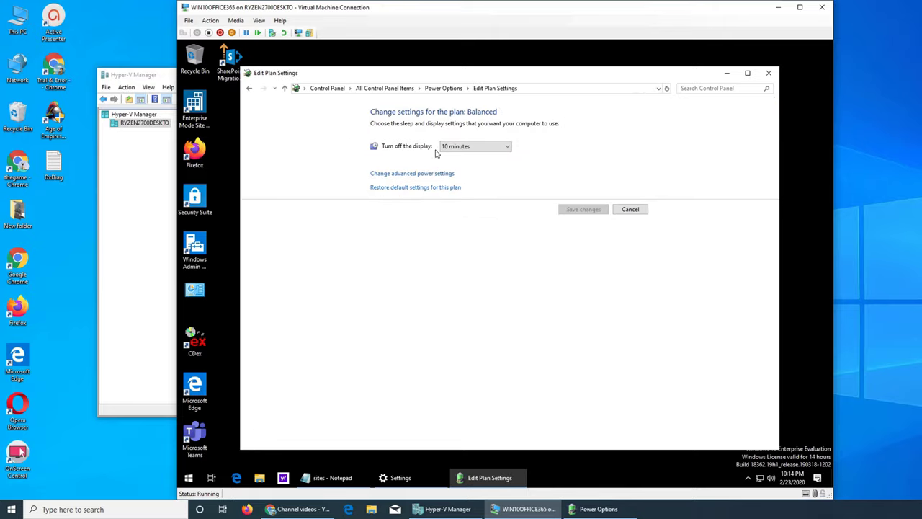
# Open the advanced power settings, move the dialog right, and show the Ultimate Performance plan
pyautogui.click(398, 174)
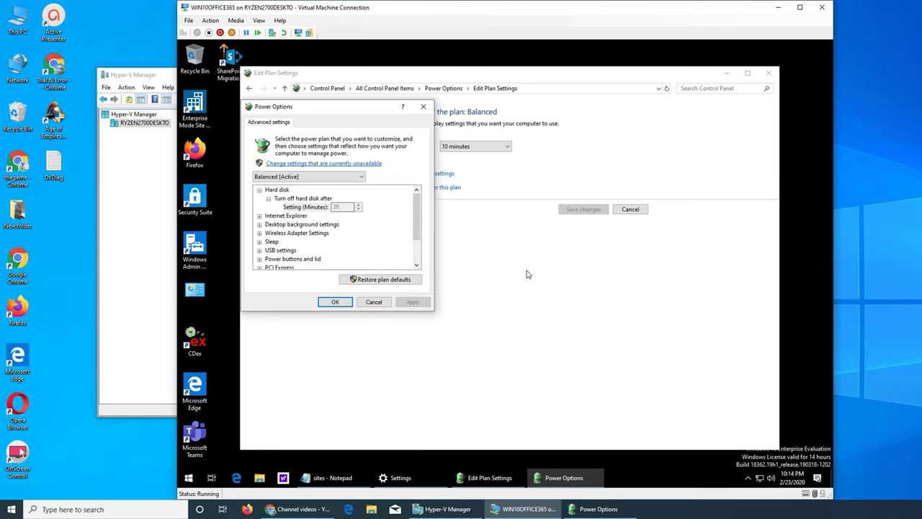
pyautogui.moveTo(342, 110); pyautogui.dragTo(456, 112)
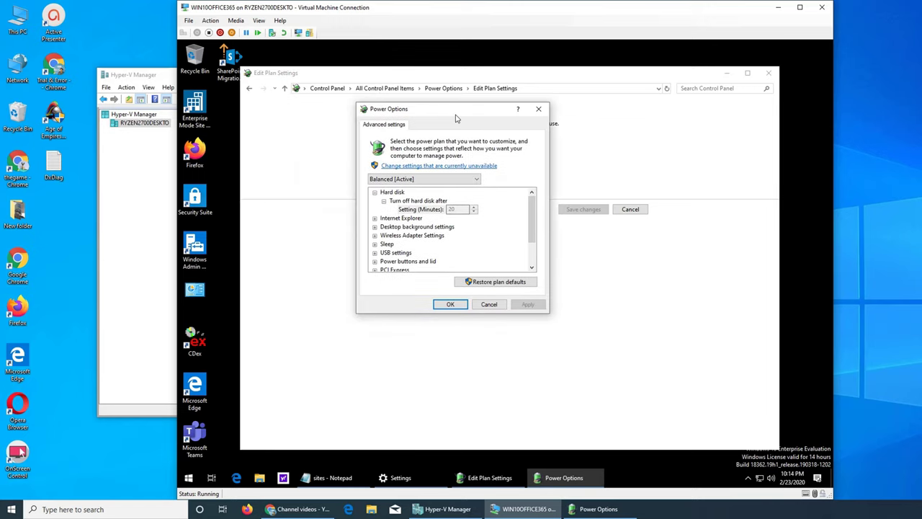
pyautogui.click(424, 181)
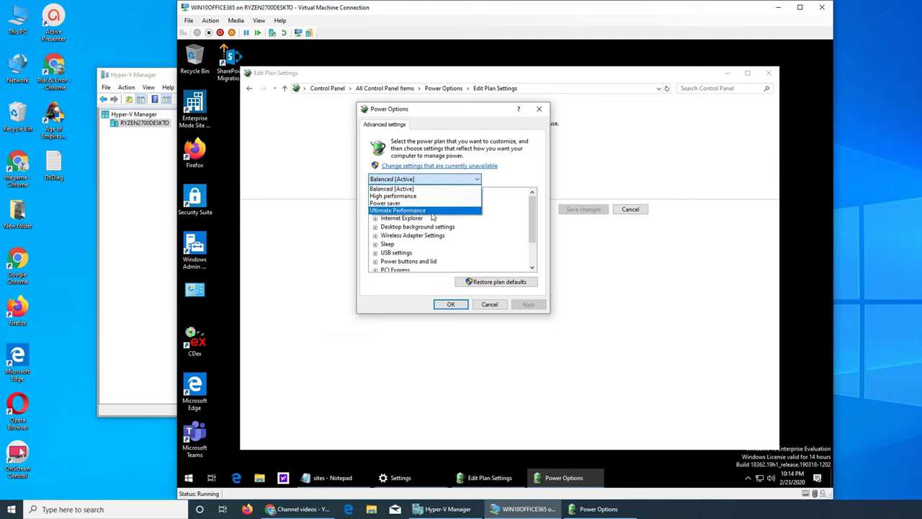
pyautogui.click(432, 211)
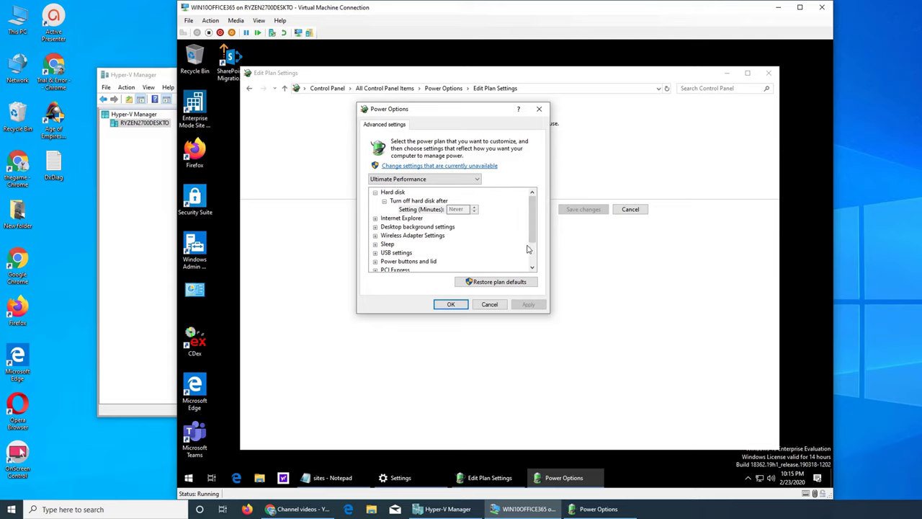
# Check Ultimate Performance's JavaScript Timer Frequency and Slide show values, then cancel without saving
pyautogui.click(532, 261)
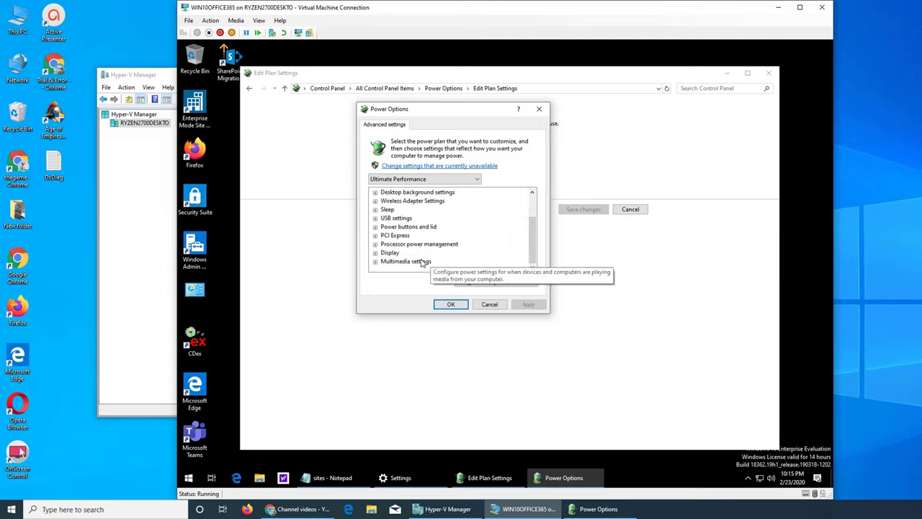
pyautogui.scroll(2, 418, 263)
pyautogui.click(374, 218)
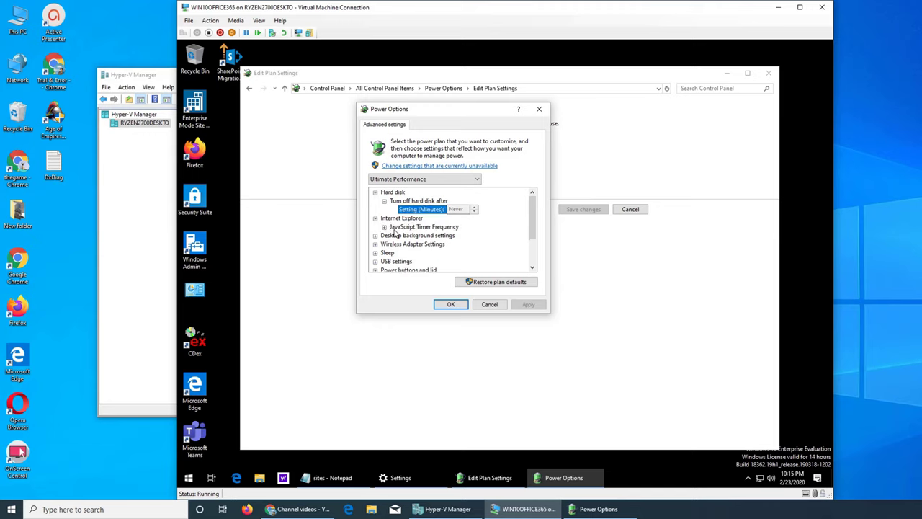
pyautogui.click(391, 228)
pyautogui.click(384, 227)
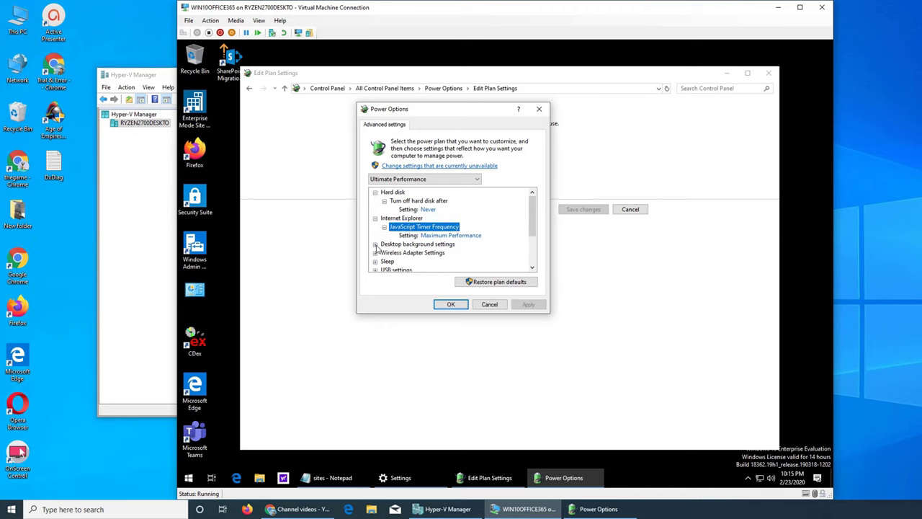
pyautogui.click(374, 244)
pyautogui.scroll(-3, 465, 260)
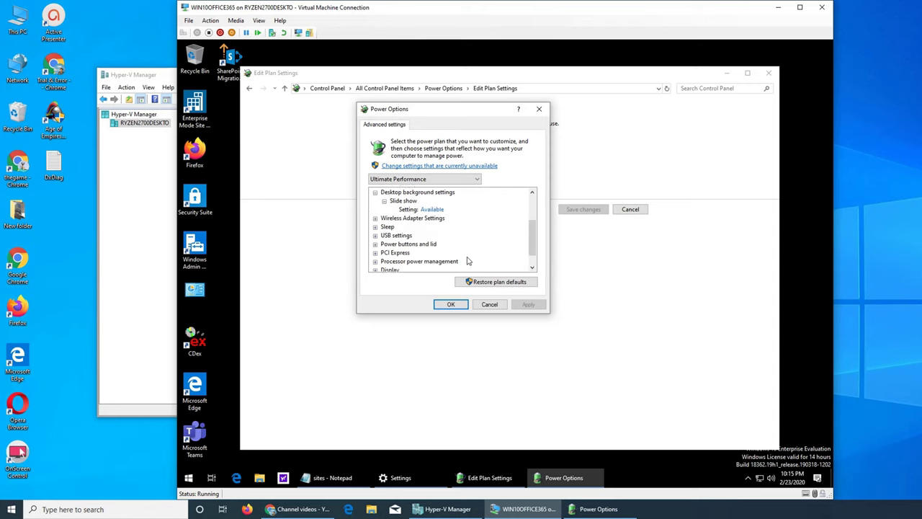
pyautogui.scroll(3, 467, 259)
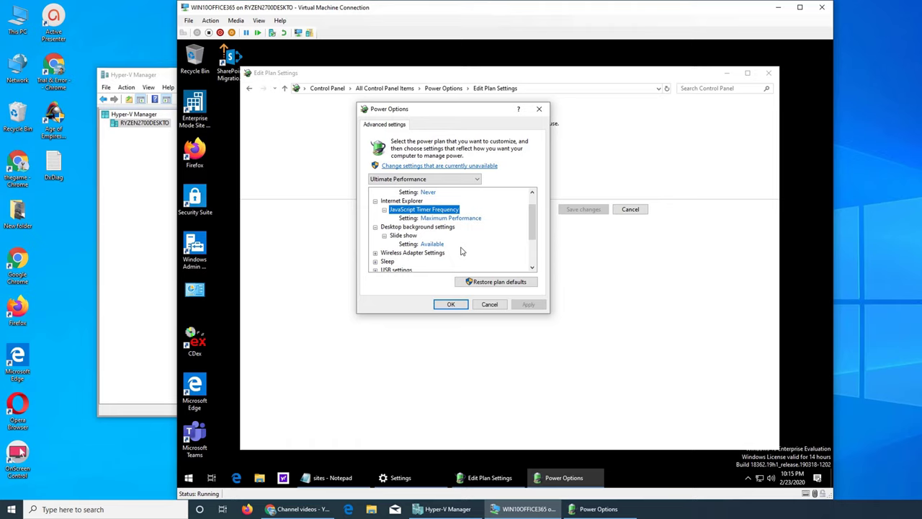
pyautogui.scroll(-1, 462, 251)
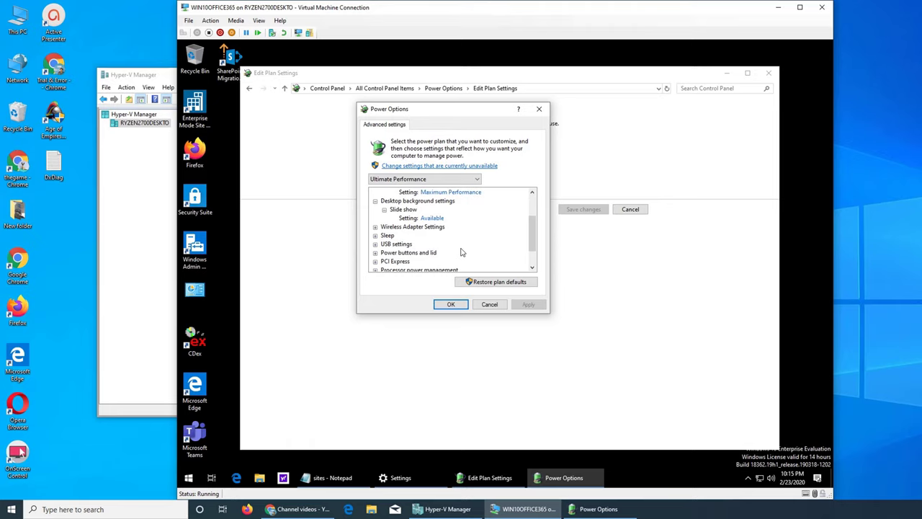
pyautogui.click(487, 305)
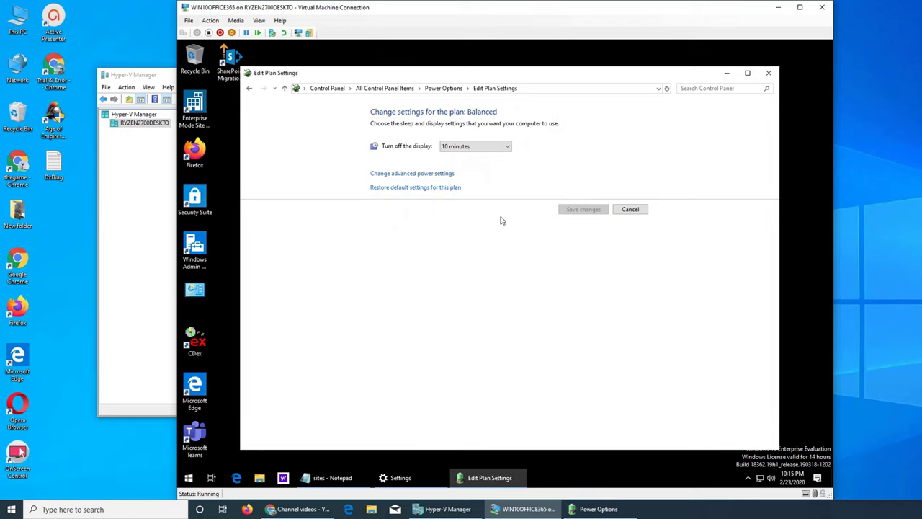
# Reopen Balanced's advanced settings and reveal its JavaScript Timer Frequency and Slide show values
pyautogui.click(425, 175)
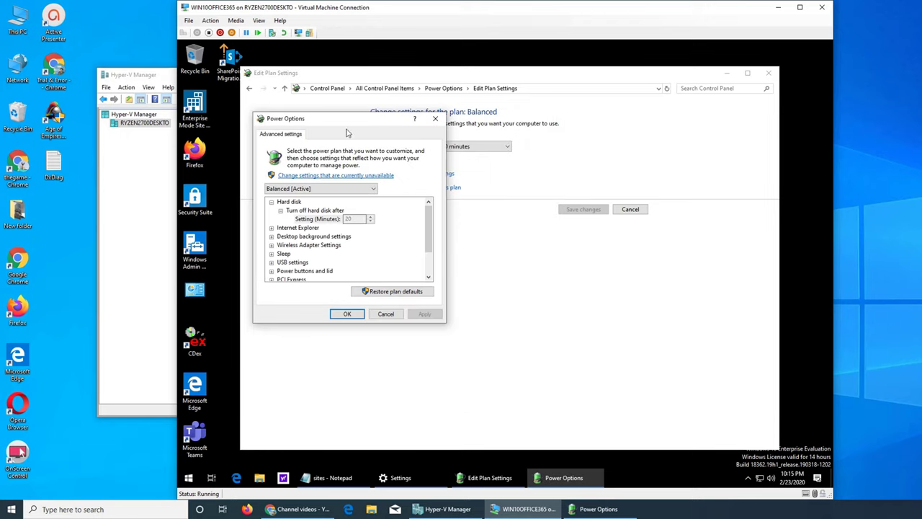
pyautogui.moveTo(351, 119); pyautogui.dragTo(423, 115)
pyautogui.click(344, 223)
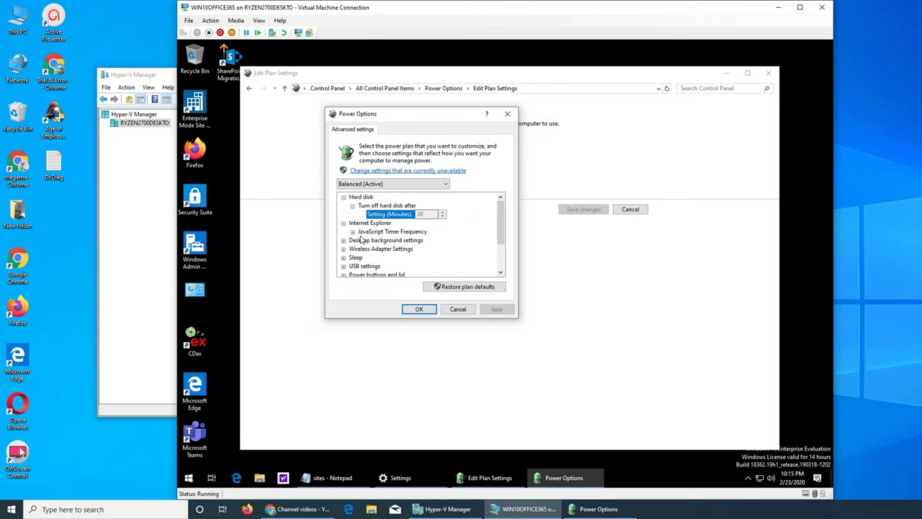
pyautogui.click(353, 231)
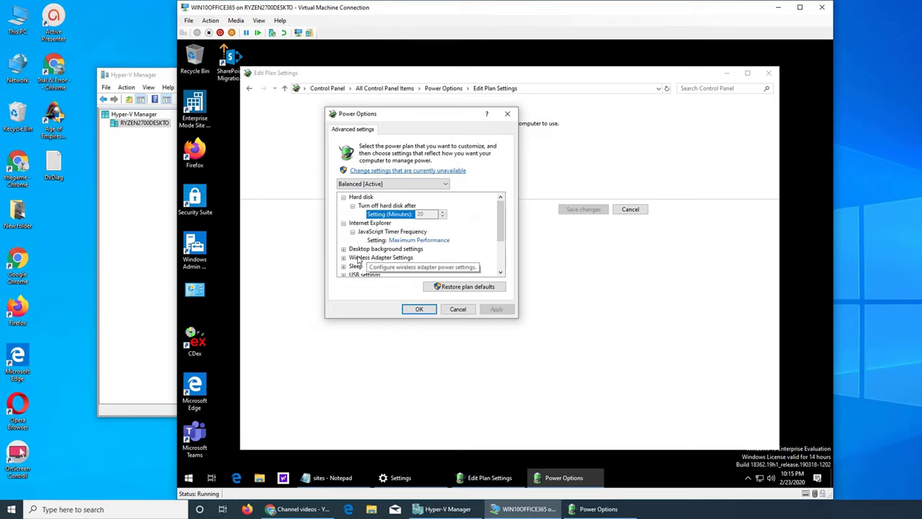
pyautogui.click(344, 249)
pyautogui.click(353, 257)
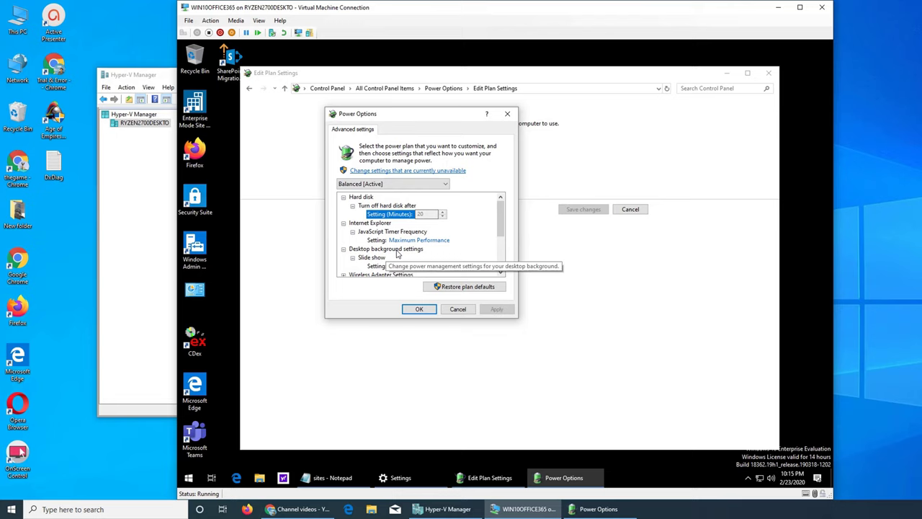
pyautogui.scroll(-3, 425, 243)
# Reveal Balanced's Wireless Adapter power saving mode, Allow wake timers and USB selective suspend values
pyautogui.click(344, 206)
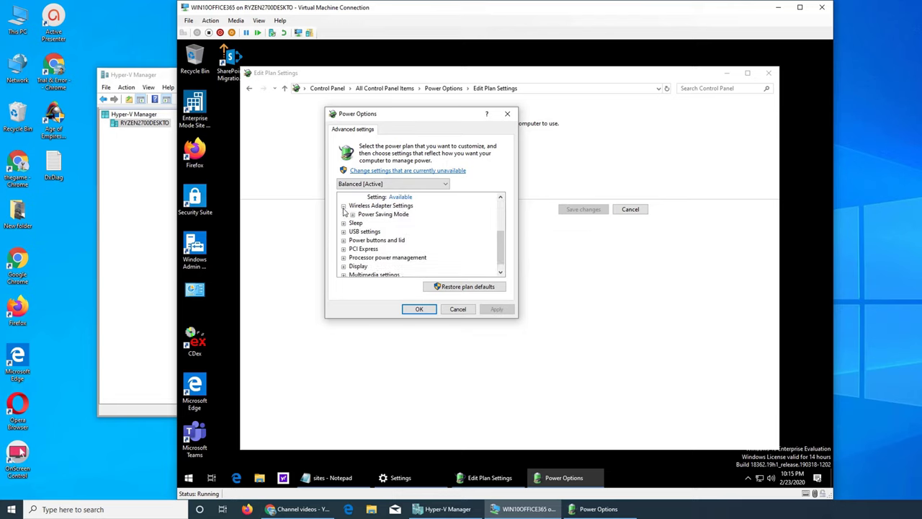
pyautogui.click(352, 215)
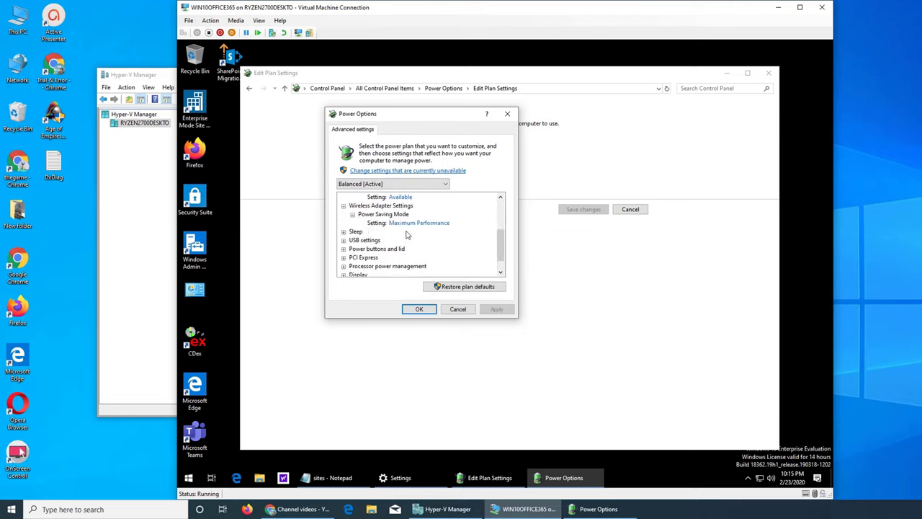
pyautogui.click(344, 232)
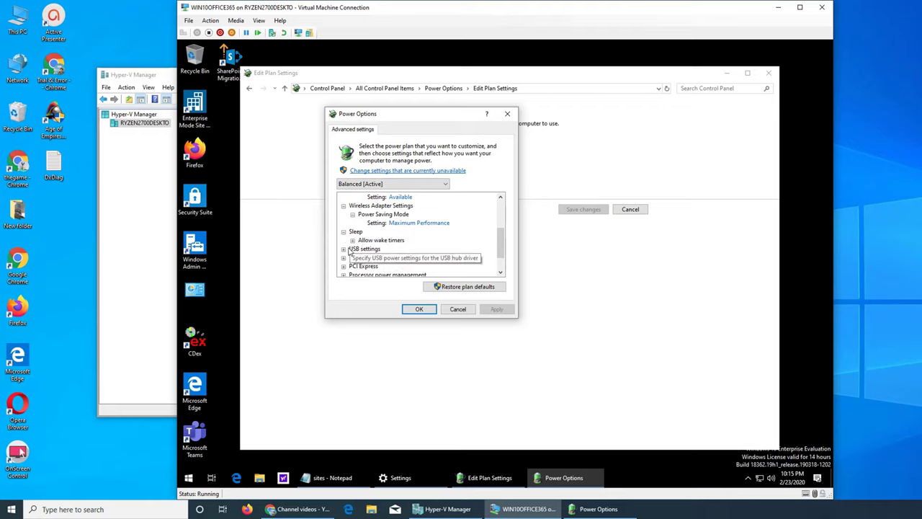
pyautogui.click(352, 240)
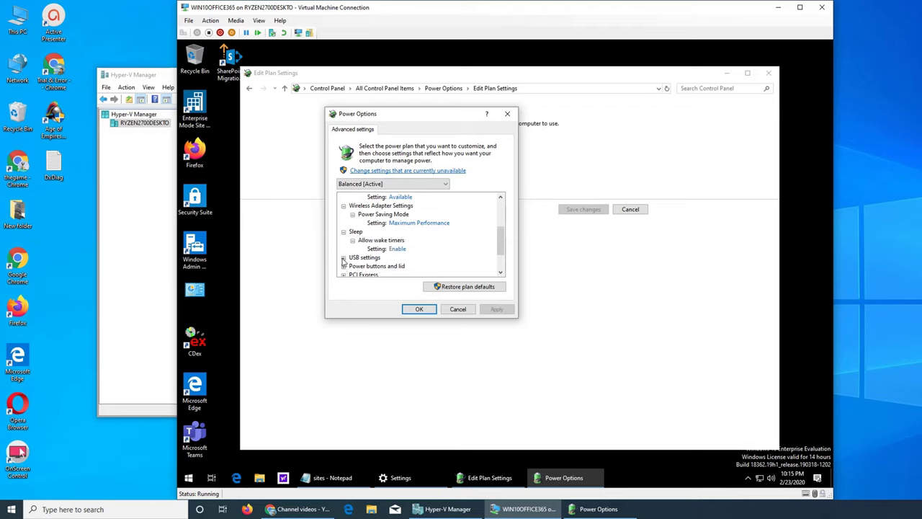
pyautogui.click(344, 258)
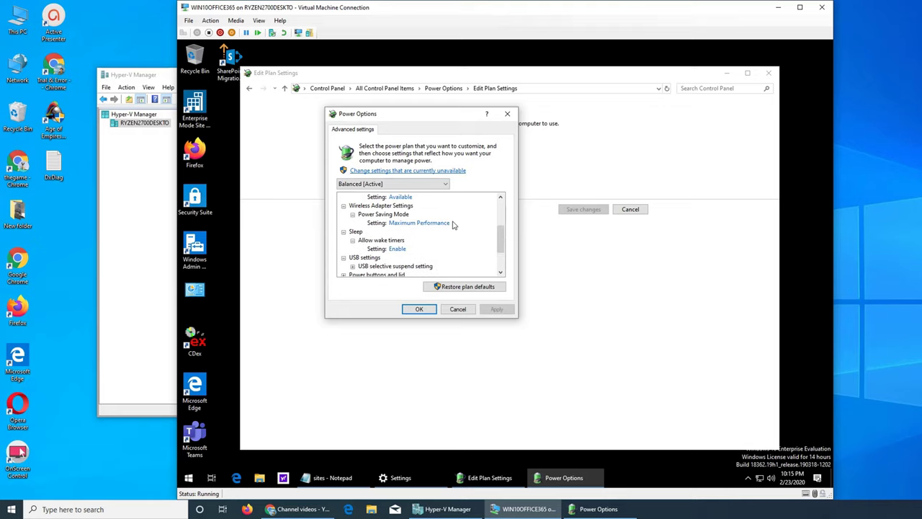
pyautogui.click(352, 266)
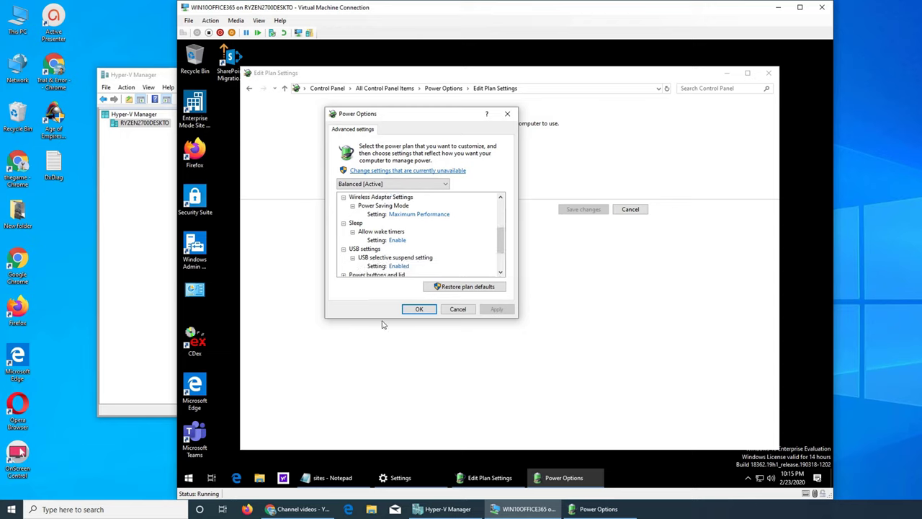
pyautogui.scroll(-2, 431, 262)
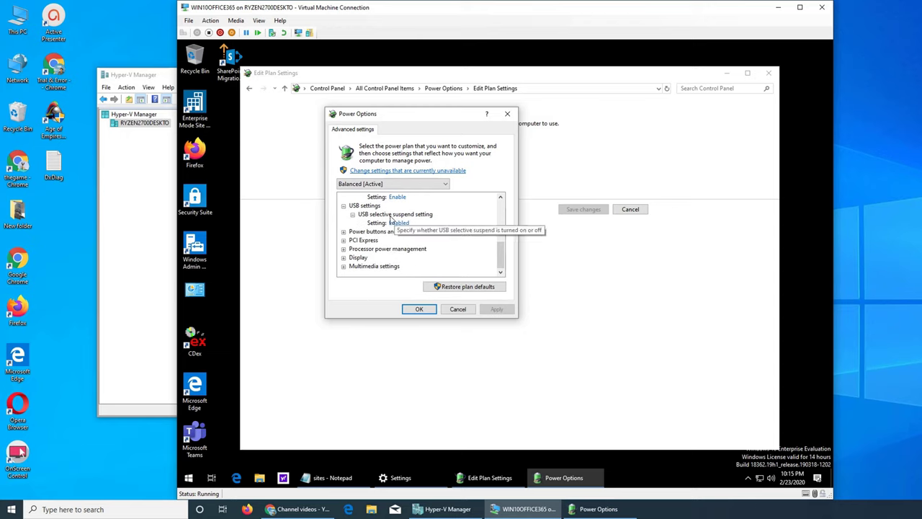
# Reveal the Power button action, Link State Power Management (Moderate power savings) and cooling policy (Active)
pyautogui.click(344, 232)
pyautogui.click(352, 240)
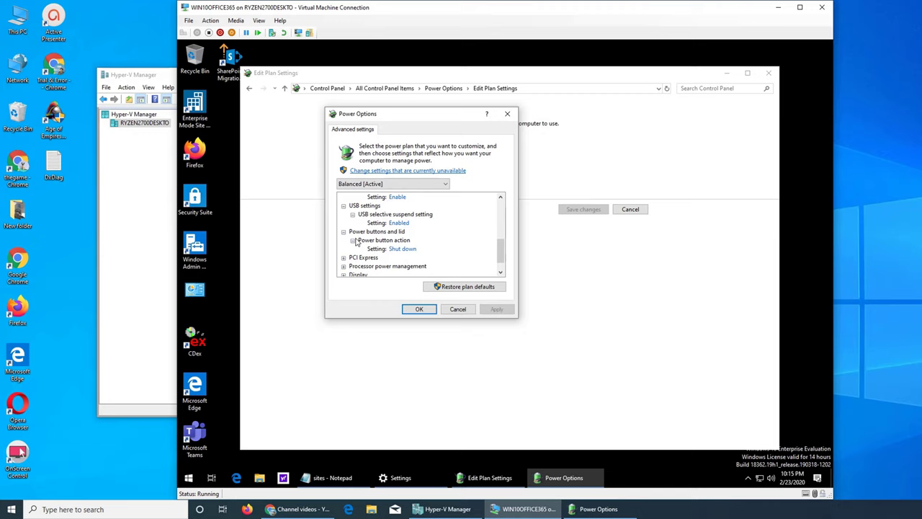
pyautogui.click(343, 257)
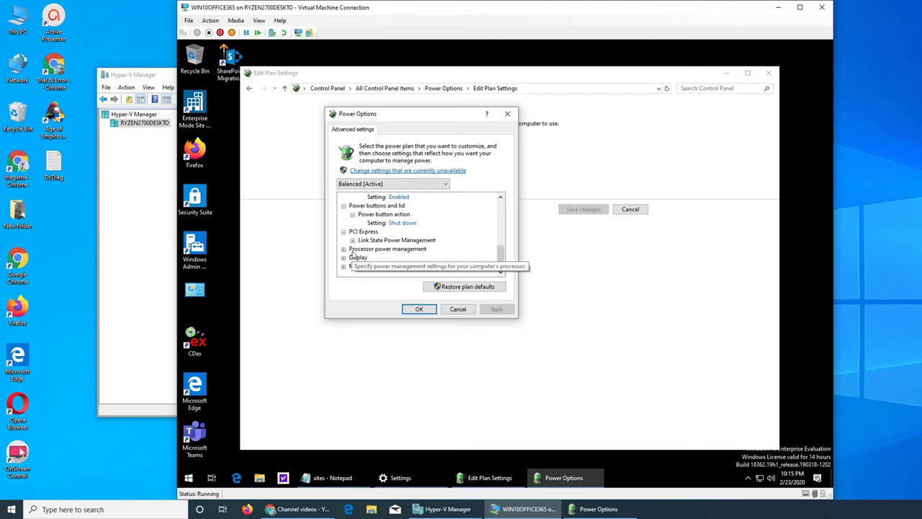
pyautogui.click(352, 240)
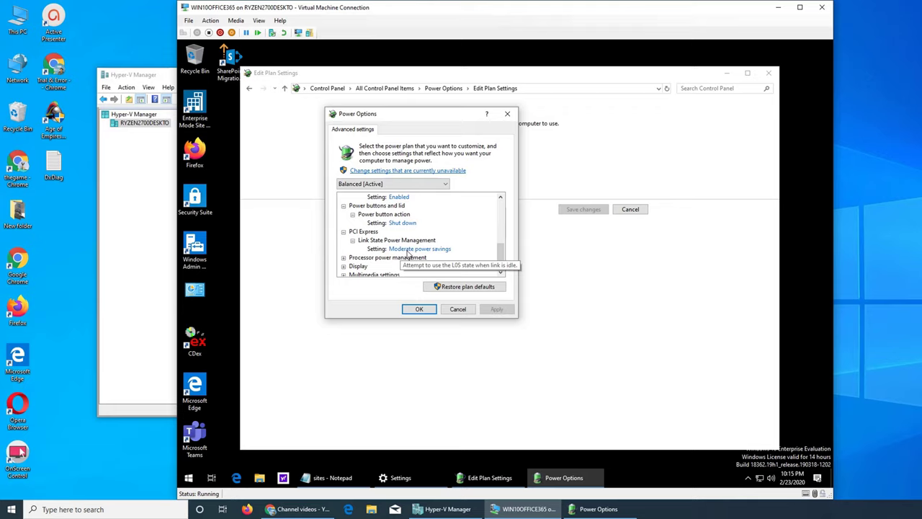
pyautogui.click(343, 257)
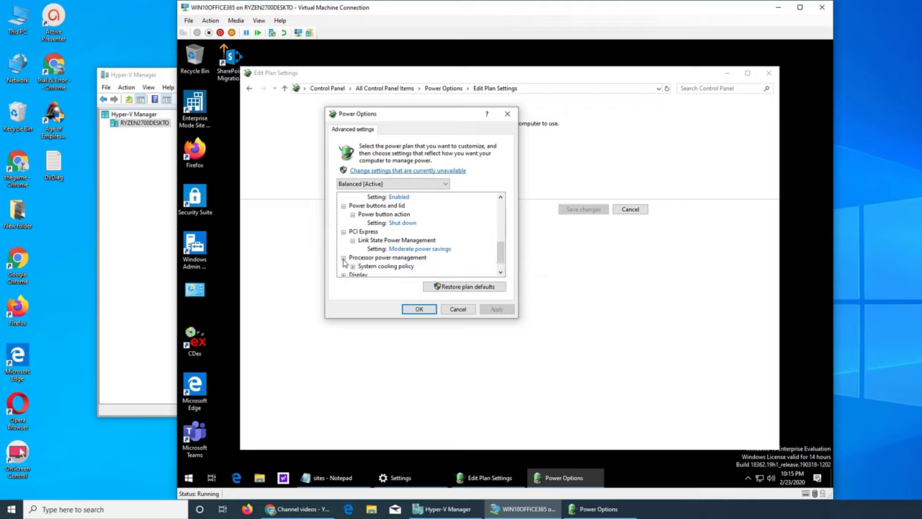
pyautogui.click(352, 266)
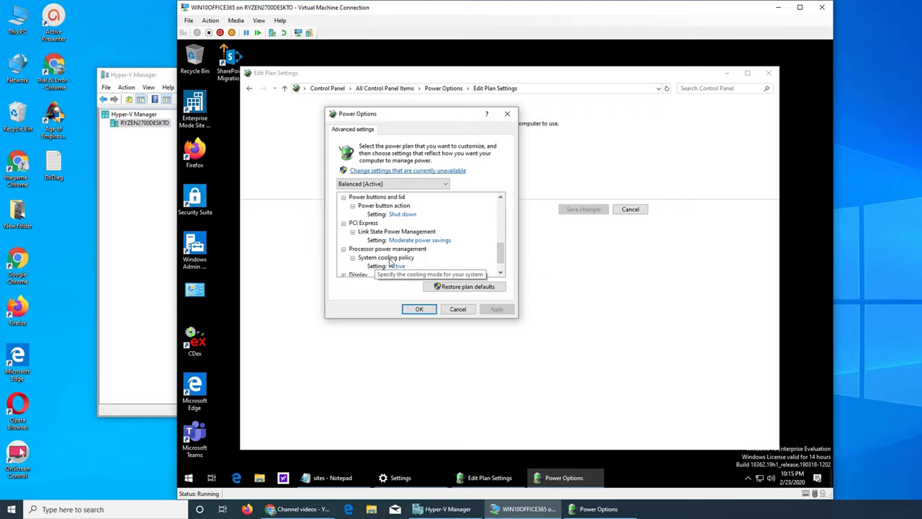
pyautogui.click(433, 241)
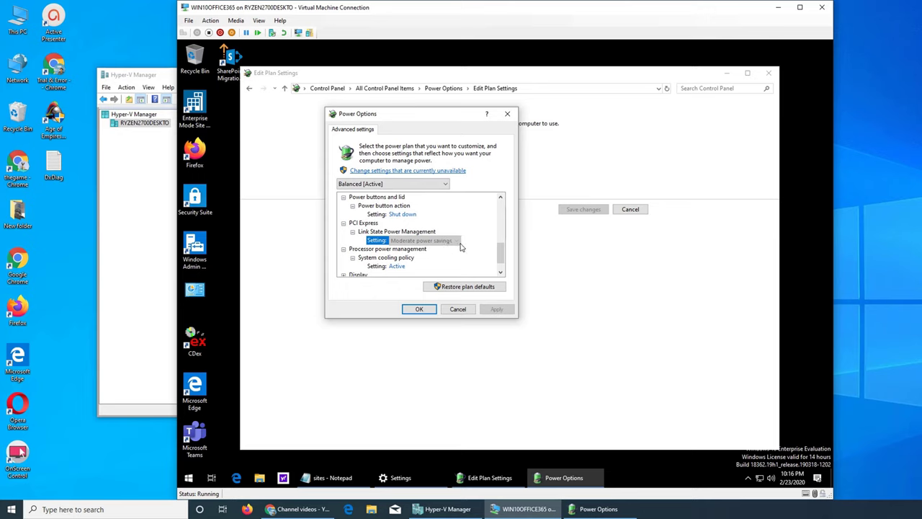
# Unlock the plan settings and view the Link State Power Management choices, leaving them unchanged
pyautogui.click(412, 172)
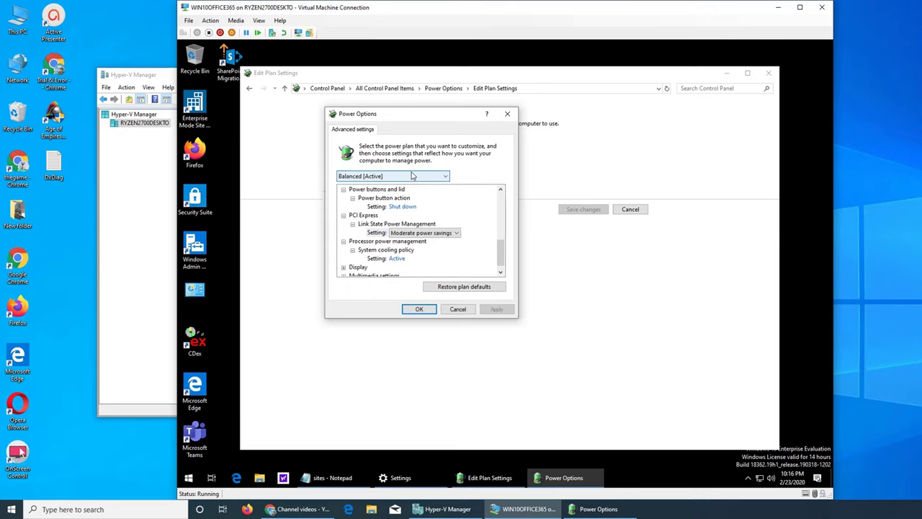
pyautogui.click(445, 232)
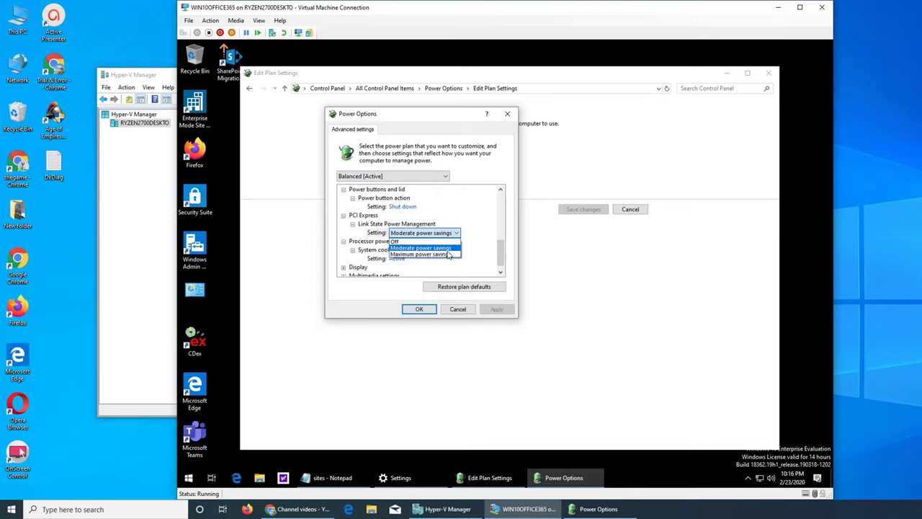
pyautogui.click(467, 256)
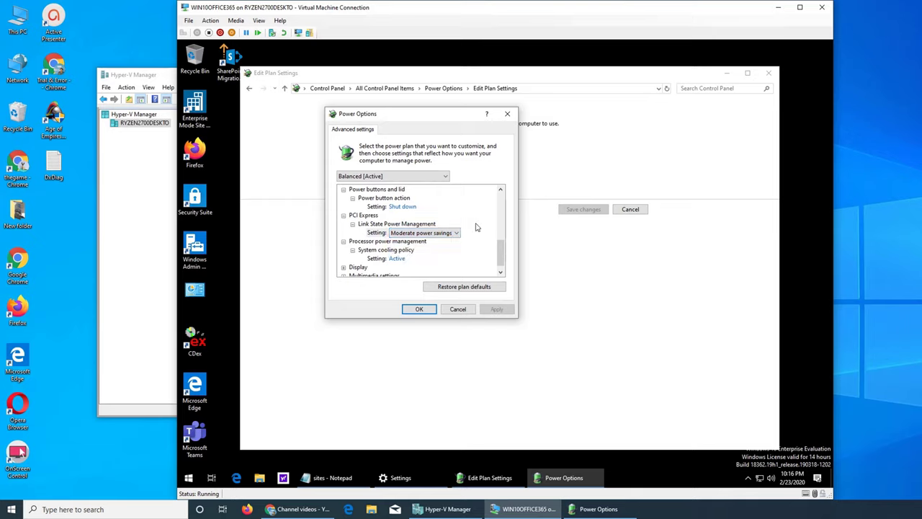
pyautogui.click(387, 250)
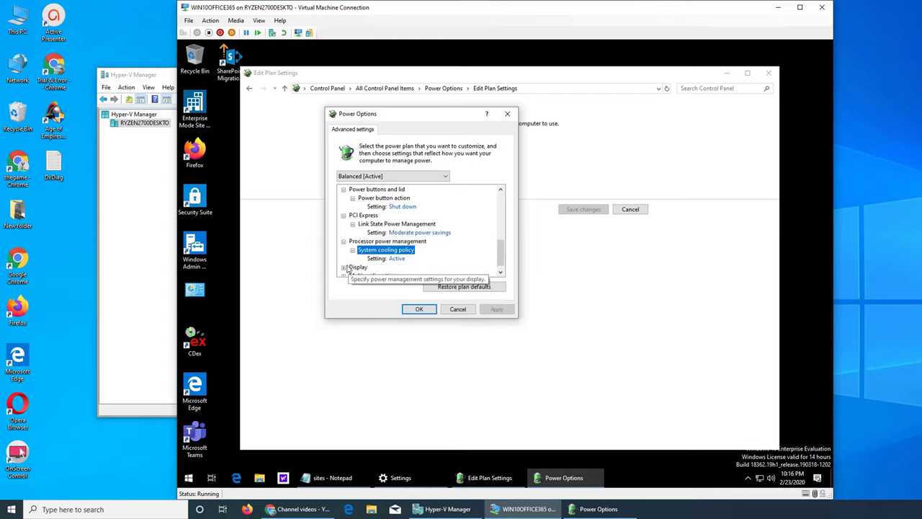
# Reveal Balanced's 10-minute display timeout and multimedia settings, then list the power plans
pyautogui.click(358, 268)
pyautogui.click(352, 260)
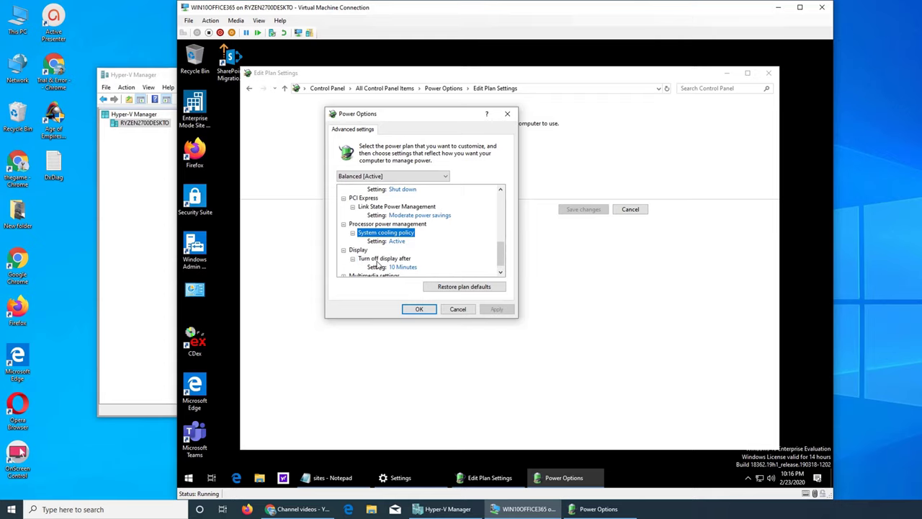
pyautogui.click(415, 266)
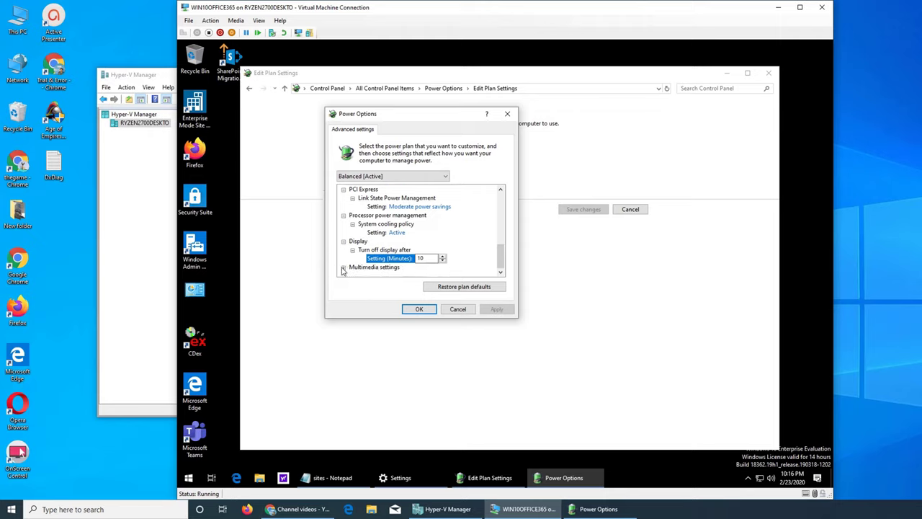
pyautogui.click(344, 267)
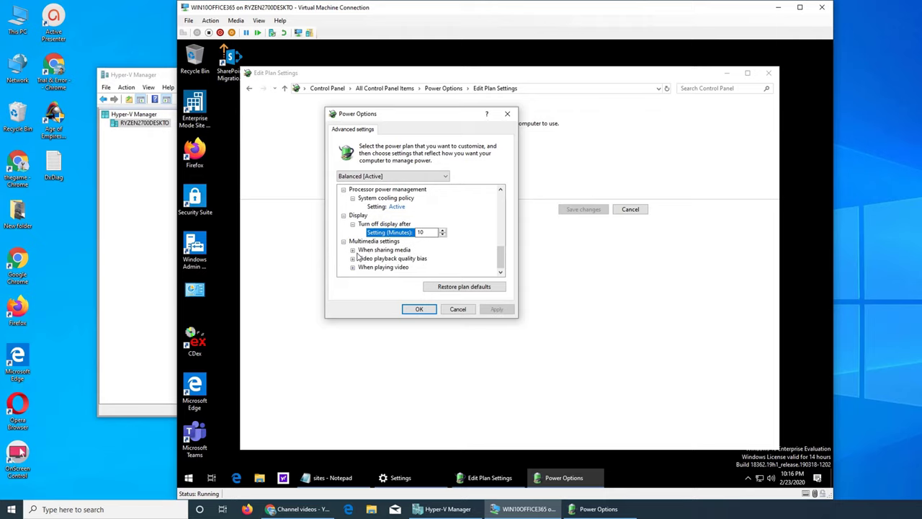
pyautogui.click(353, 250)
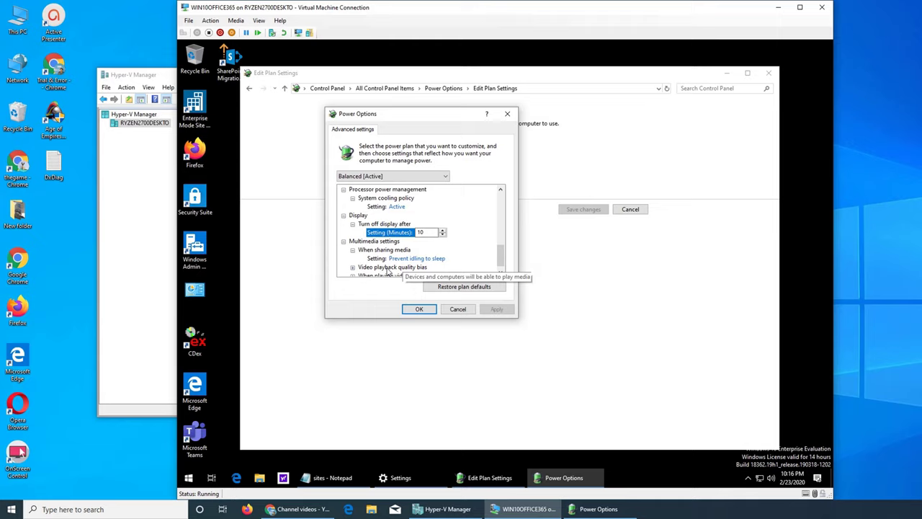
pyautogui.click(352, 267)
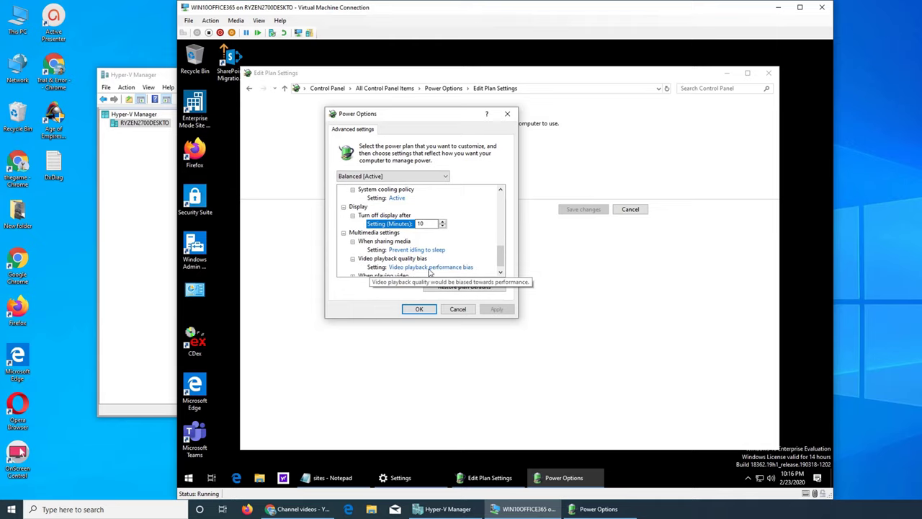
pyautogui.scroll(-1, 454, 263)
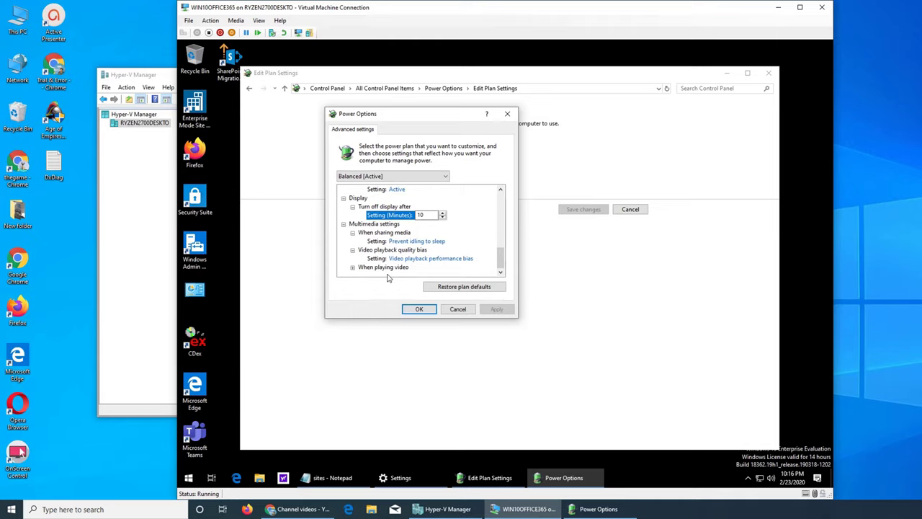
pyautogui.click(351, 268)
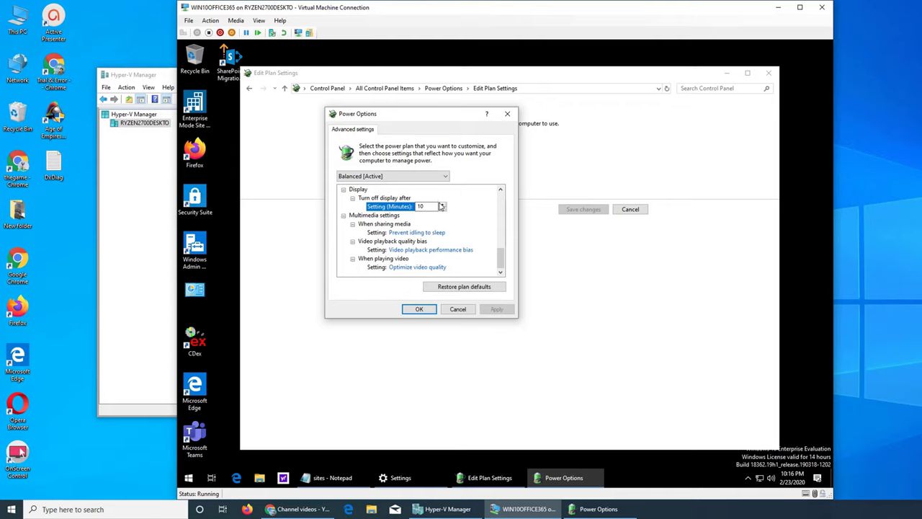
pyautogui.click(441, 176)
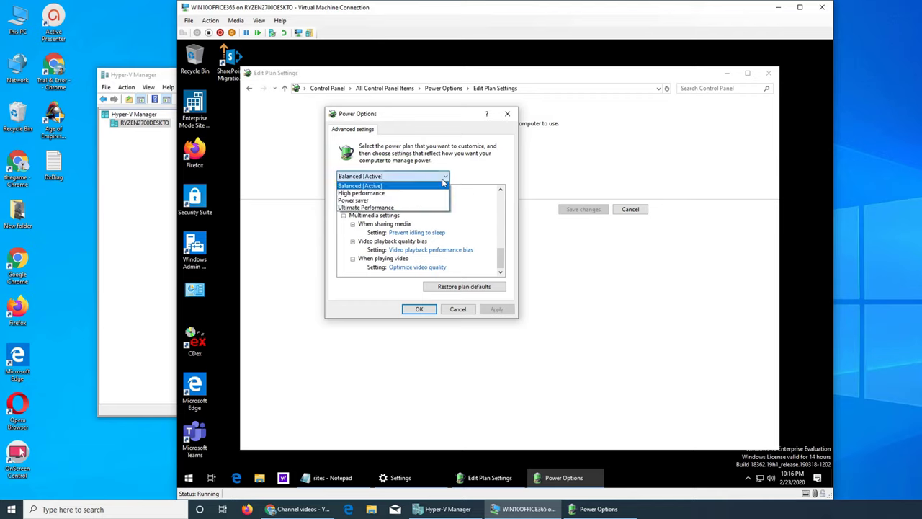
# Switch to the Power saver plan and reveal its JavaScript Timer Frequency and Slide show settings
pyautogui.click(375, 200)
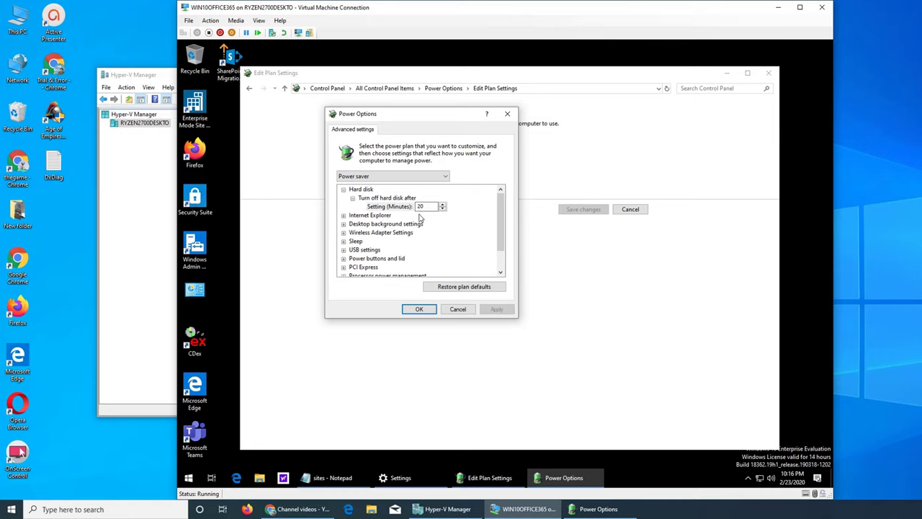
pyautogui.click(344, 216)
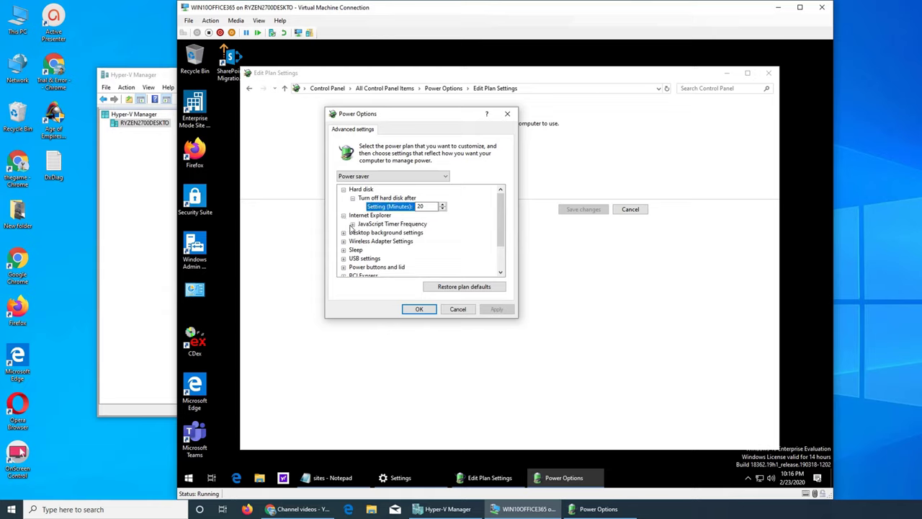
pyautogui.click(352, 224)
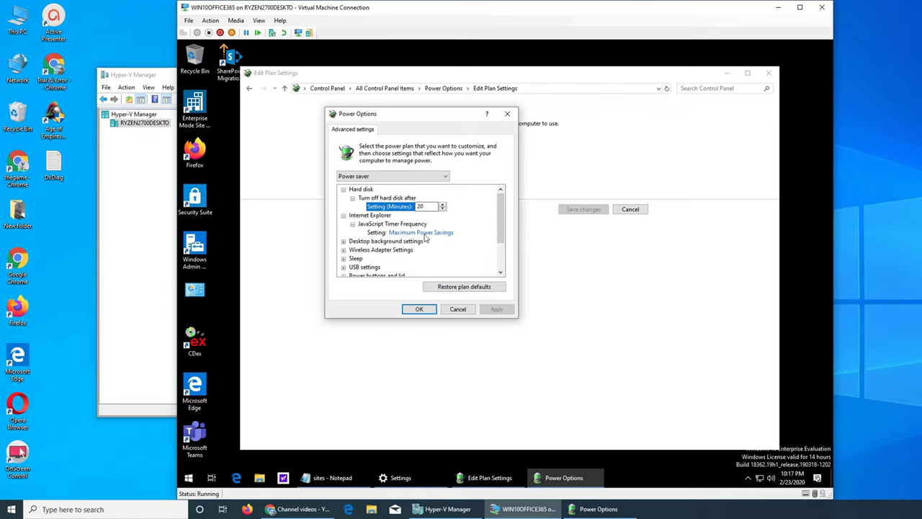
pyautogui.click(343, 241)
pyautogui.click(352, 250)
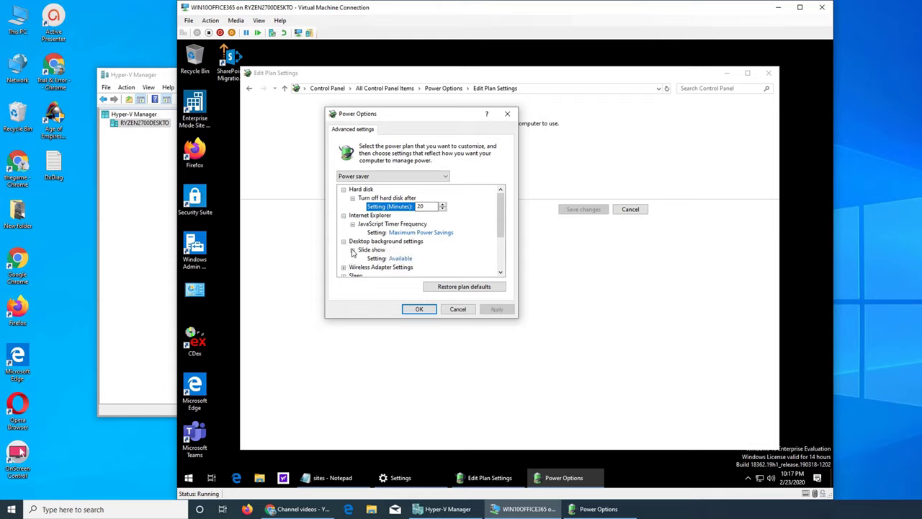
pyautogui.scroll(-2, 405, 257)
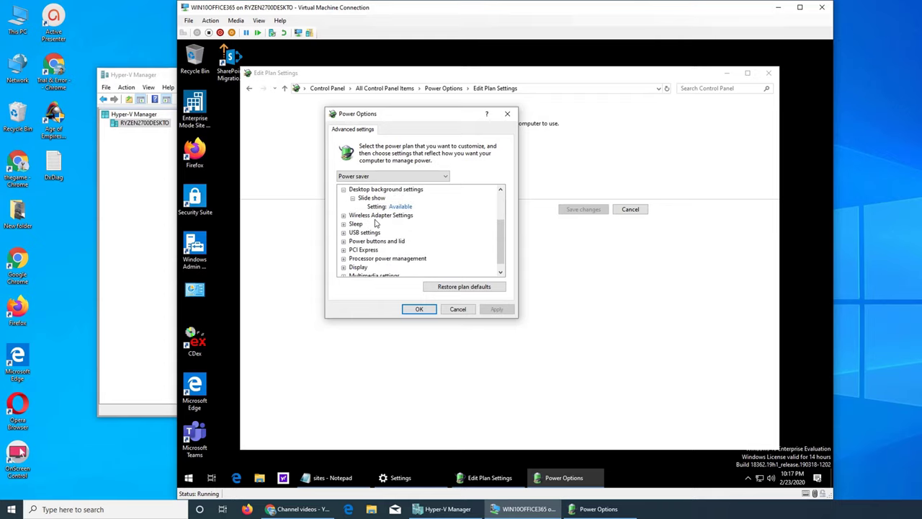
# Reveal Power saver's wake timers, USB selective suspend and Link State Power Management, then reopen the plan list
pyautogui.click(344, 224)
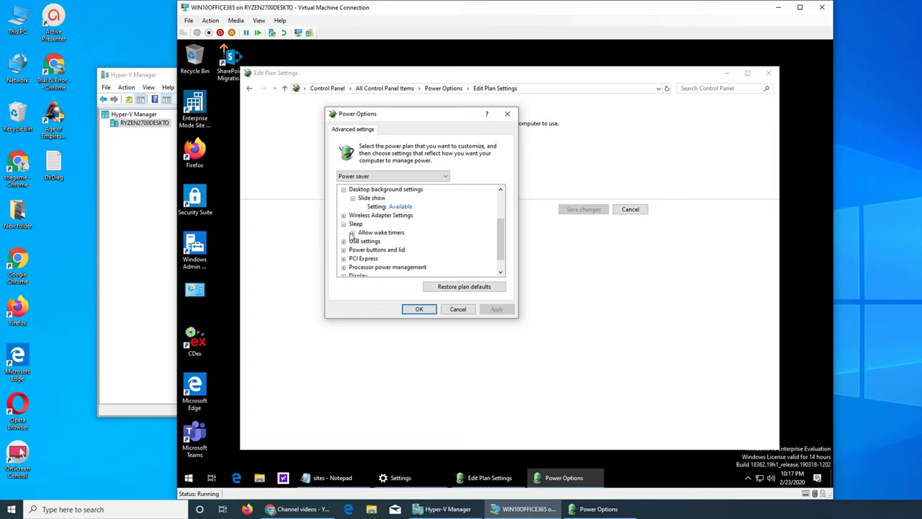
pyautogui.click(352, 233)
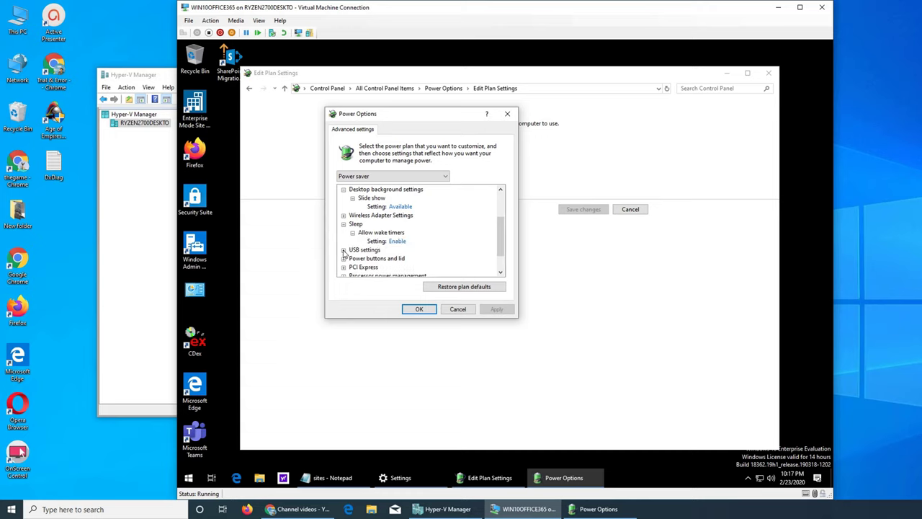
pyautogui.click(344, 250)
pyautogui.click(352, 258)
pyautogui.scroll(-2, 445, 250)
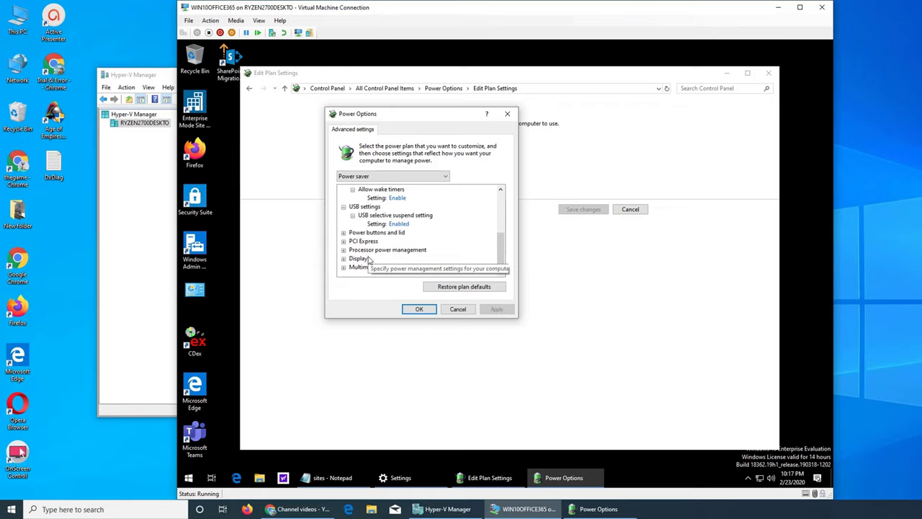
pyautogui.click(343, 242)
pyautogui.click(352, 249)
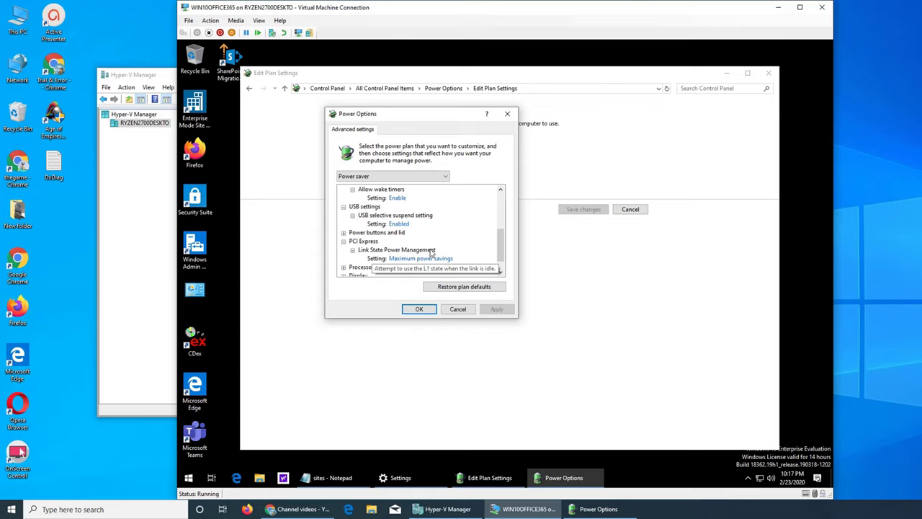
pyautogui.click(392, 176)
pyautogui.click(395, 210)
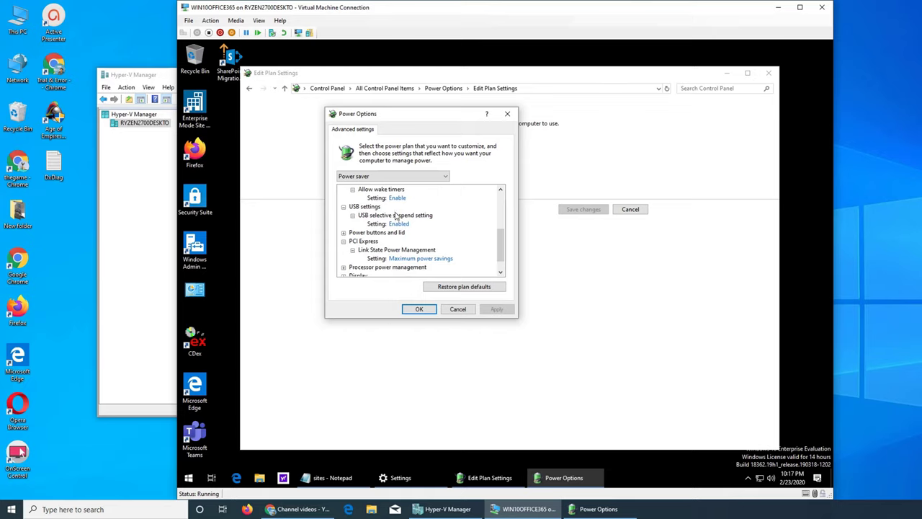
pyautogui.click(412, 177)
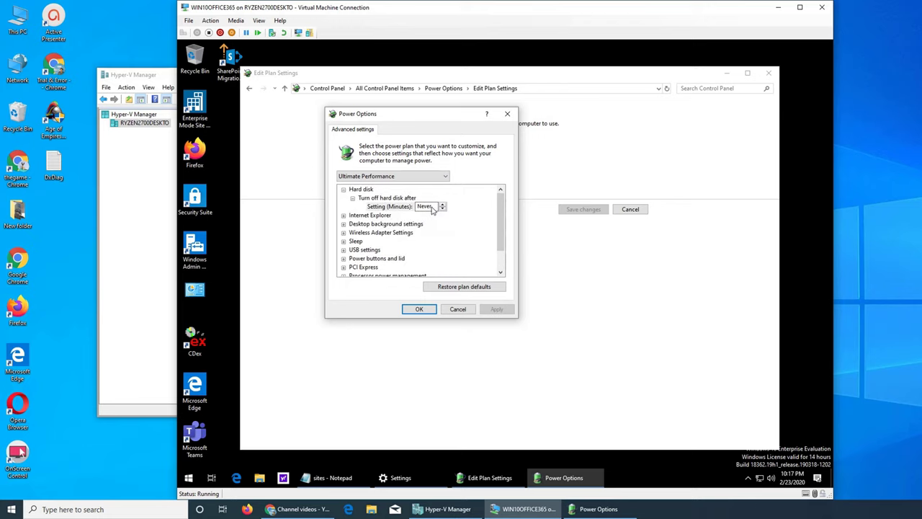
# Expand Ultimate Performance's Desktop background, Sleep, Power buttons and lid, and USB settings
pyautogui.click(401, 226)
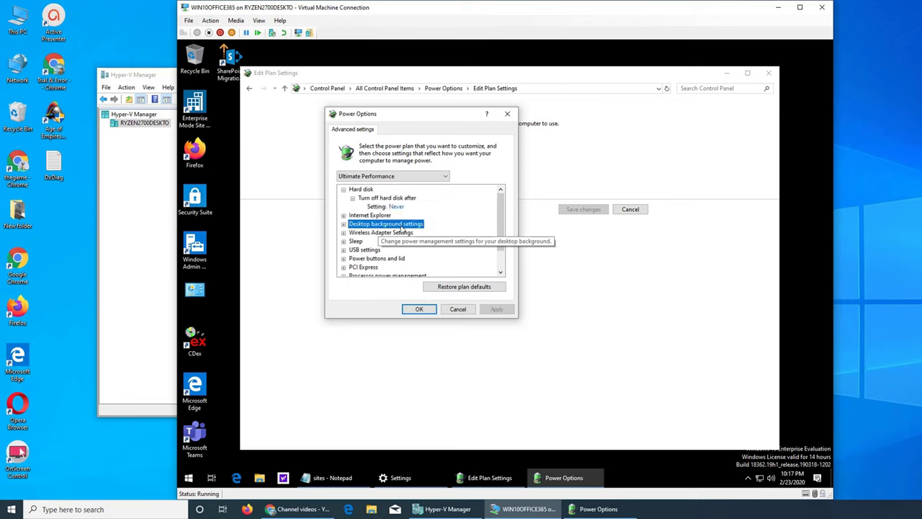
pyautogui.click(343, 224)
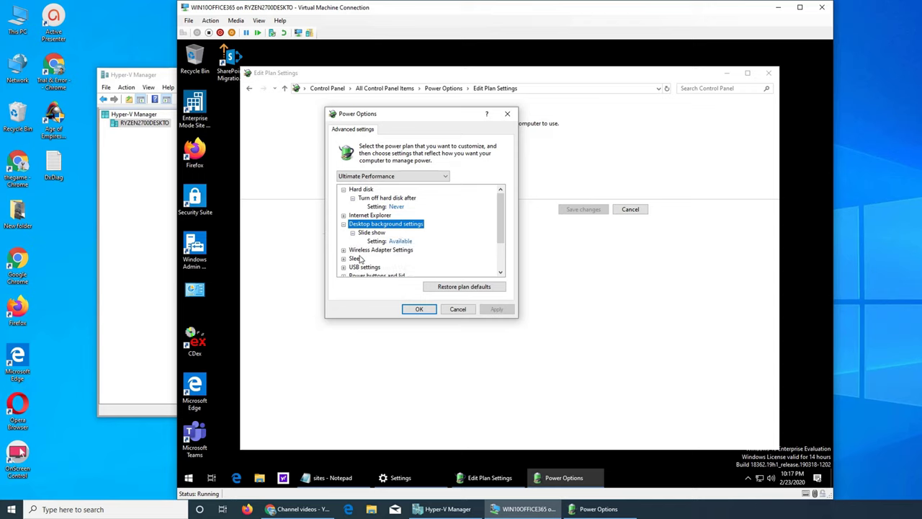
pyautogui.scroll(-1, 359, 260)
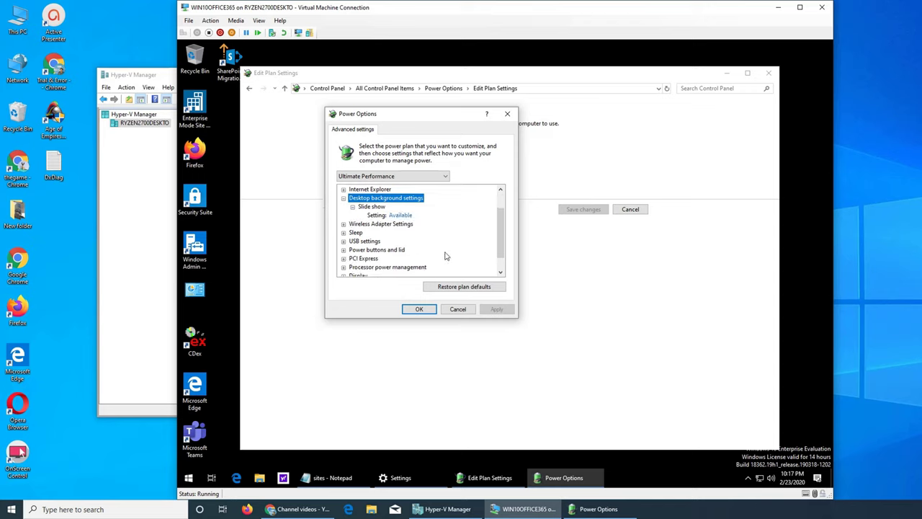
pyautogui.click(344, 232)
pyautogui.click(352, 241)
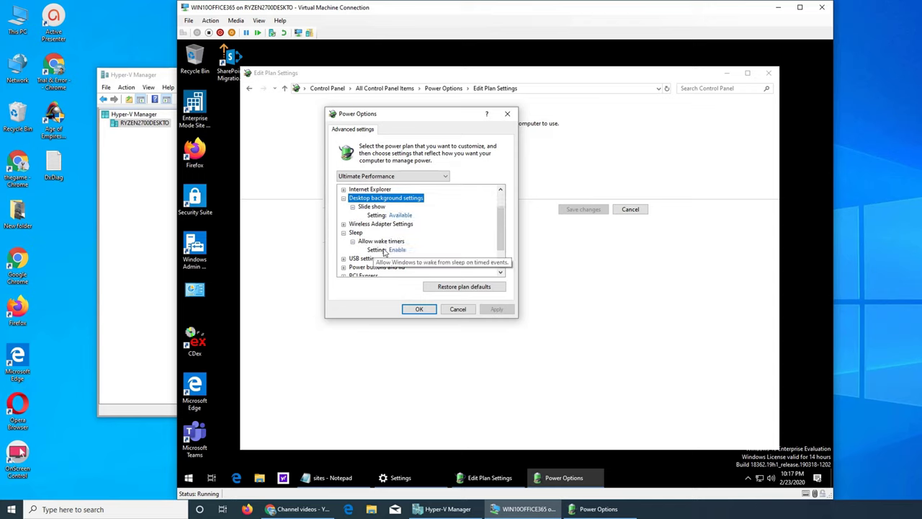
pyautogui.scroll(-1, 454, 256)
pyautogui.click(344, 241)
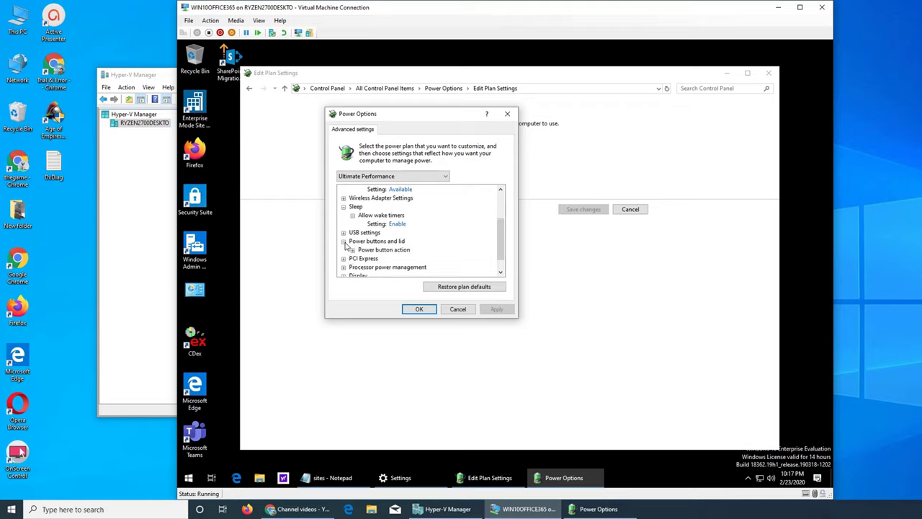
pyautogui.click(343, 232)
pyautogui.scroll(-1, 423, 236)
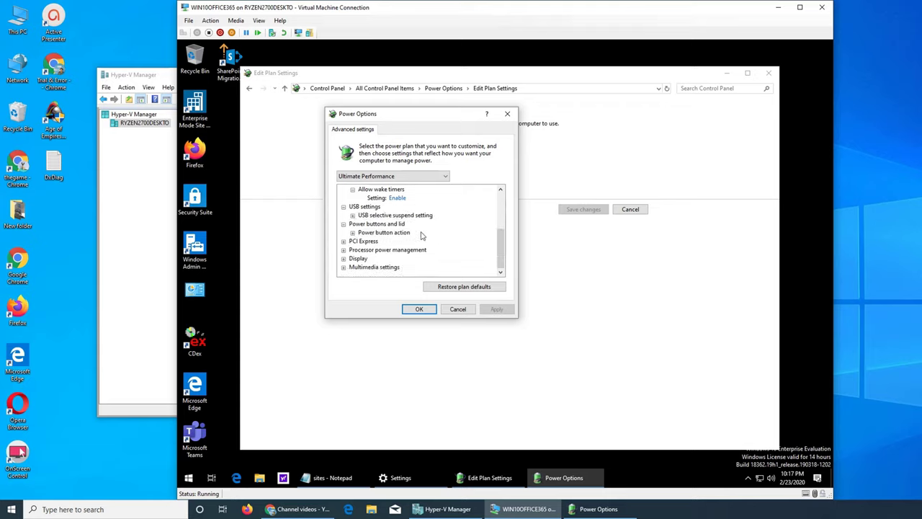
# Show Link State Power Management Off, cooling policy Active, 15-minute display timeout and multimedia values
pyautogui.click(343, 241)
pyautogui.click(353, 250)
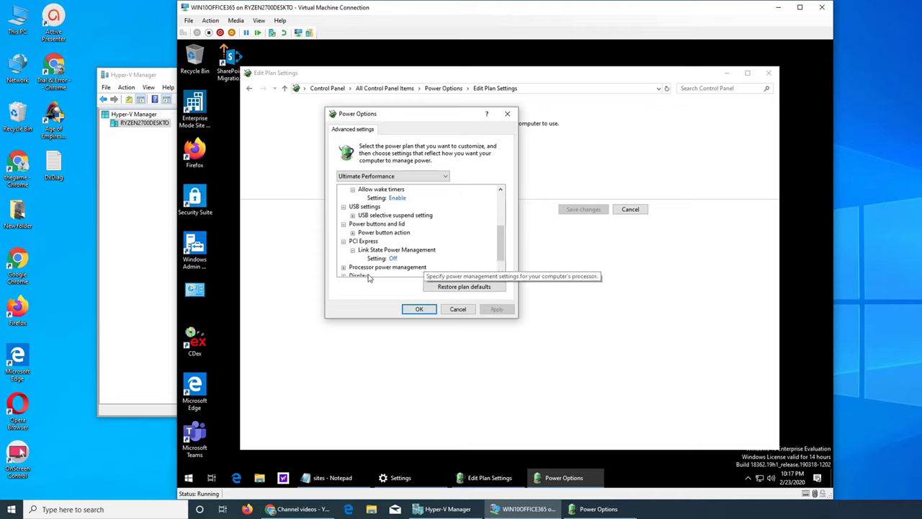
pyautogui.click(344, 267)
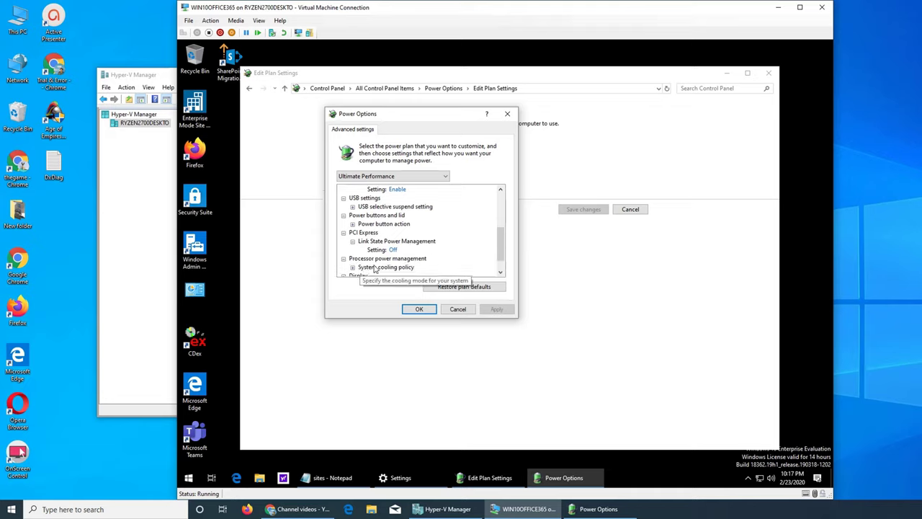
pyautogui.scroll(-1, 364, 263)
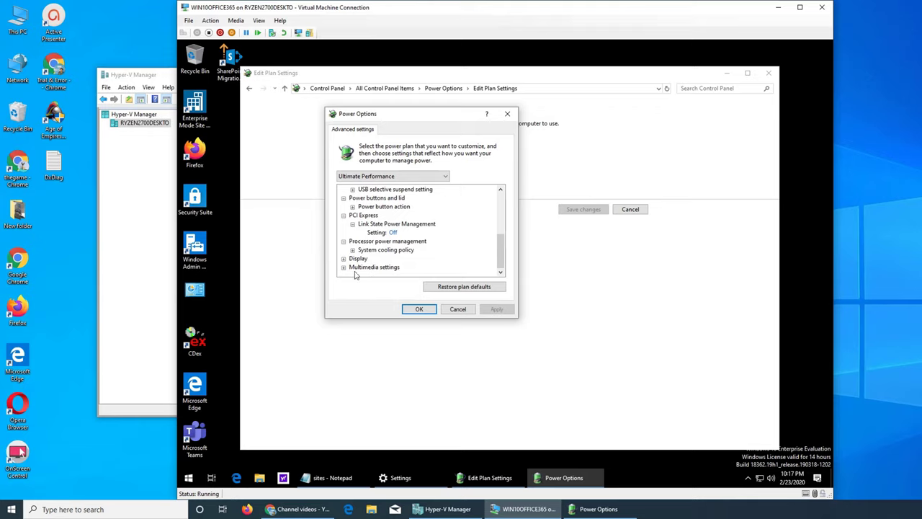
pyautogui.click(353, 250)
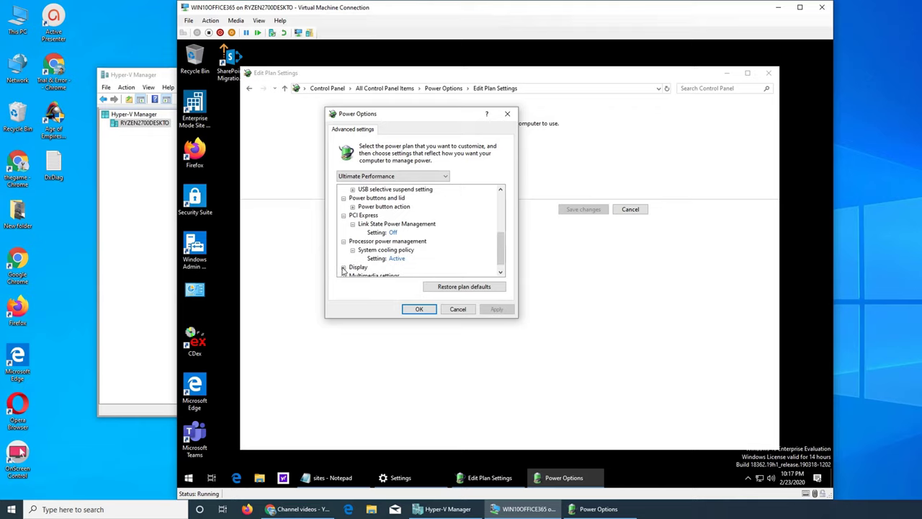
pyautogui.click(344, 267)
pyautogui.click(352, 259)
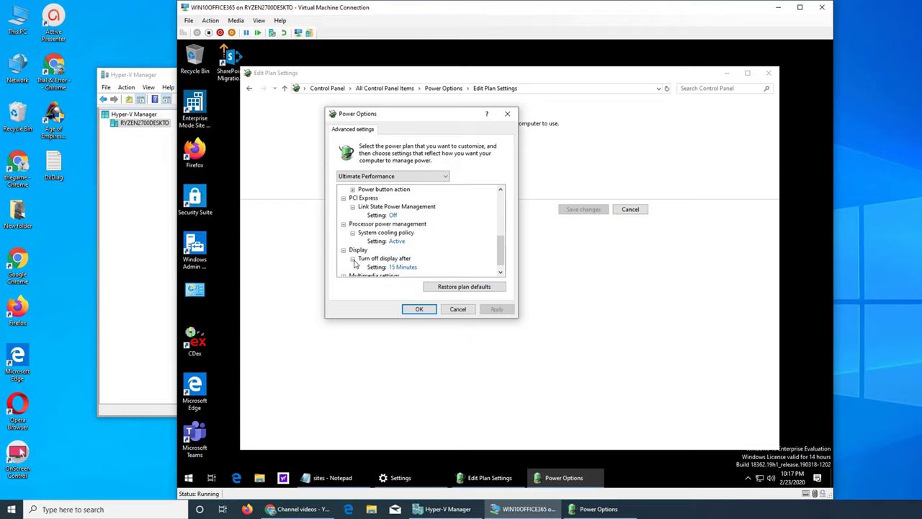
pyautogui.scroll(-1, 440, 264)
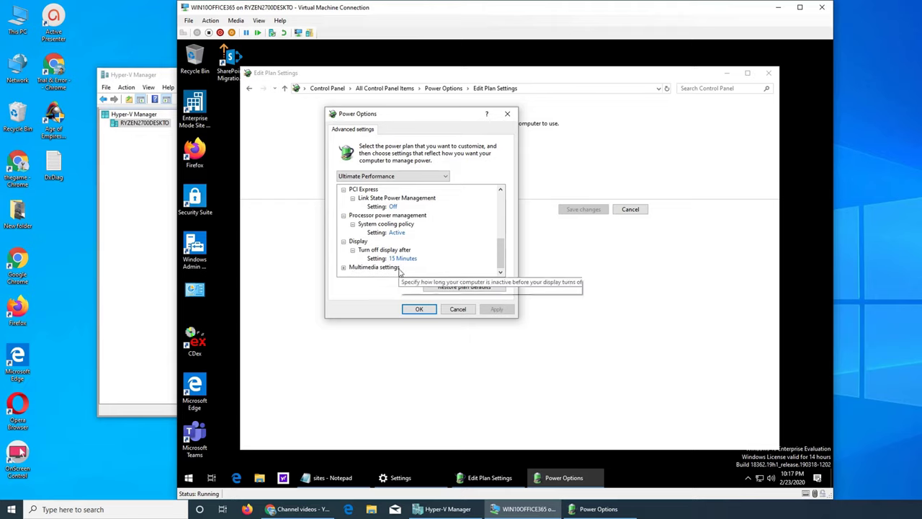
pyautogui.click(346, 268)
pyautogui.click(353, 266)
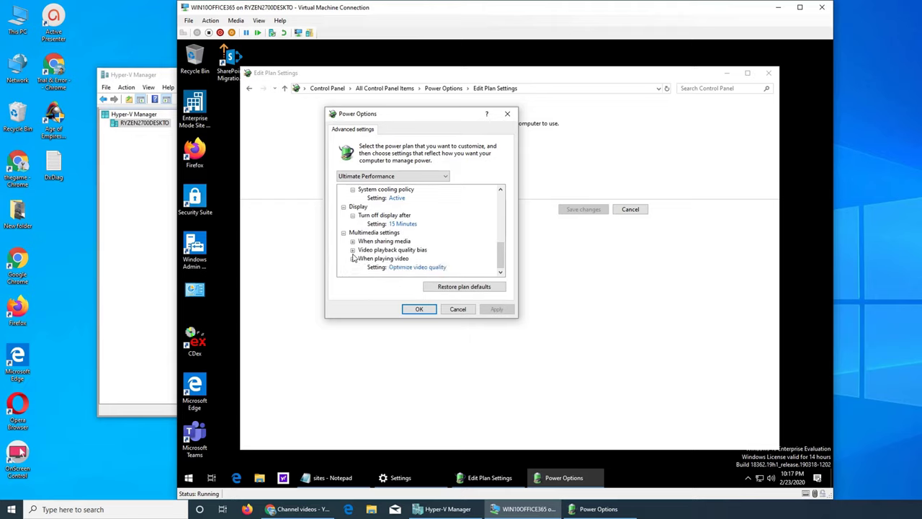
pyautogui.click(352, 240)
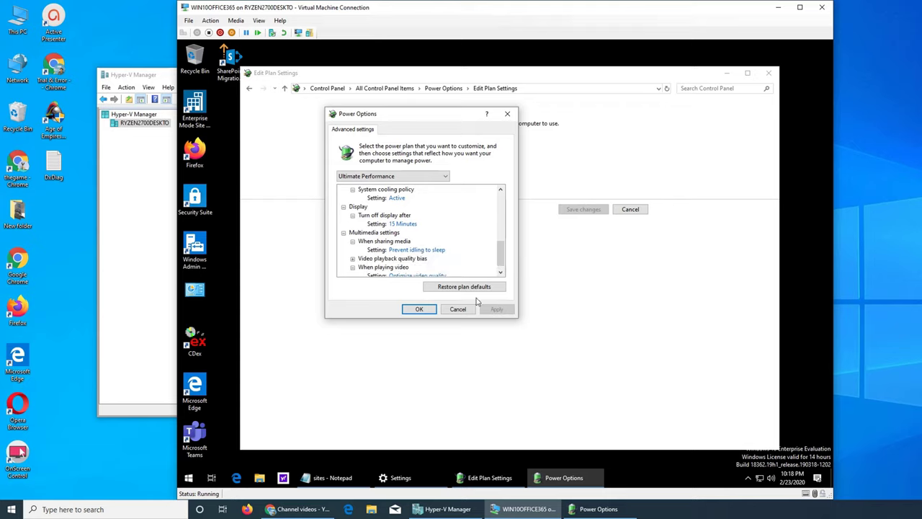
# Discard the plan edits and expand the list to show High performance and Ultimate Performance
pyautogui.click(507, 113)
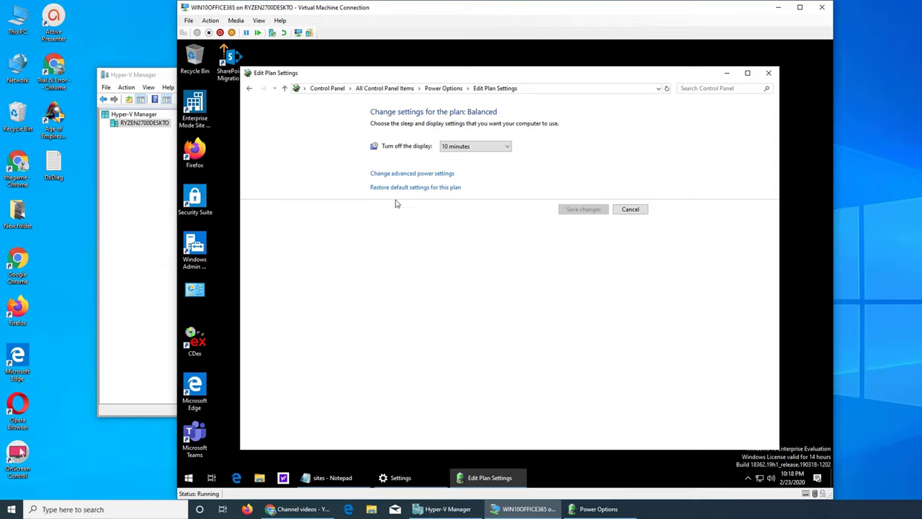
pyautogui.click(627, 209)
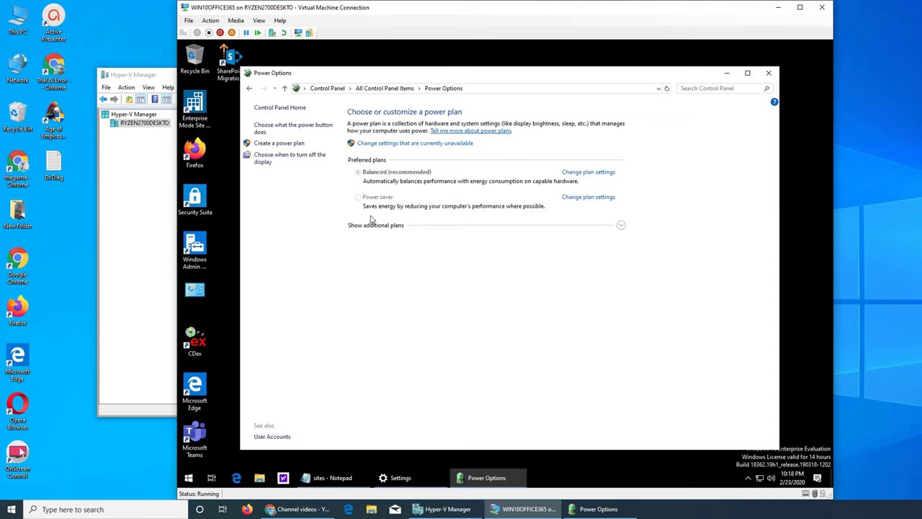
pyautogui.click(621, 225)
pyautogui.click(620, 225)
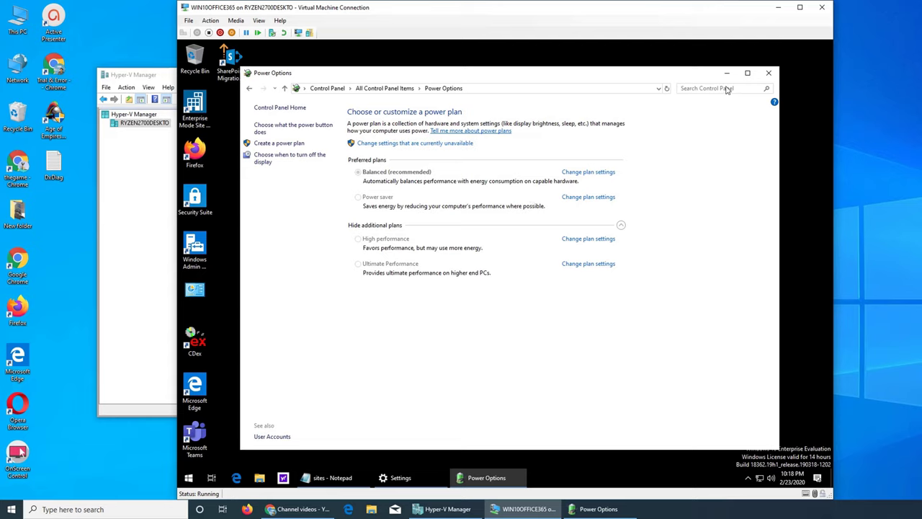
# Create 'My Custom Plan 1' based on Balanced, with the display set to Never turn off
pyautogui.click(286, 146)
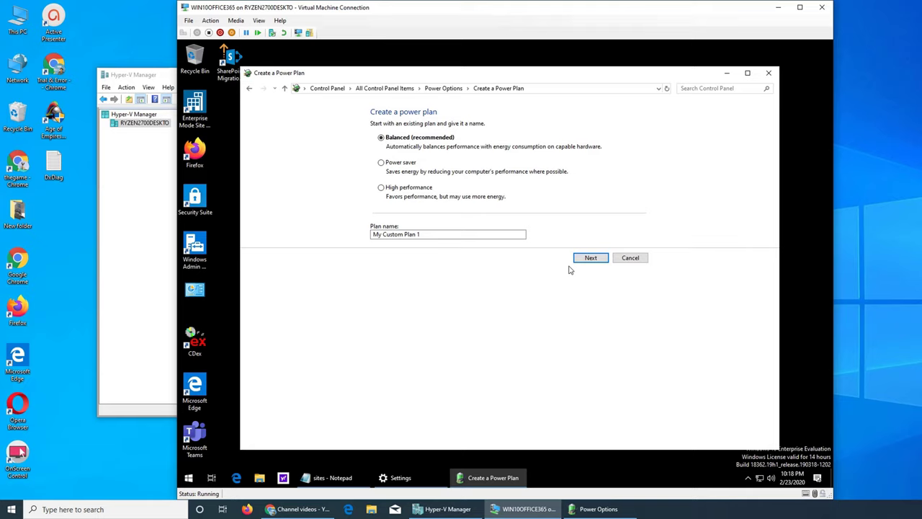
pyautogui.click(603, 260)
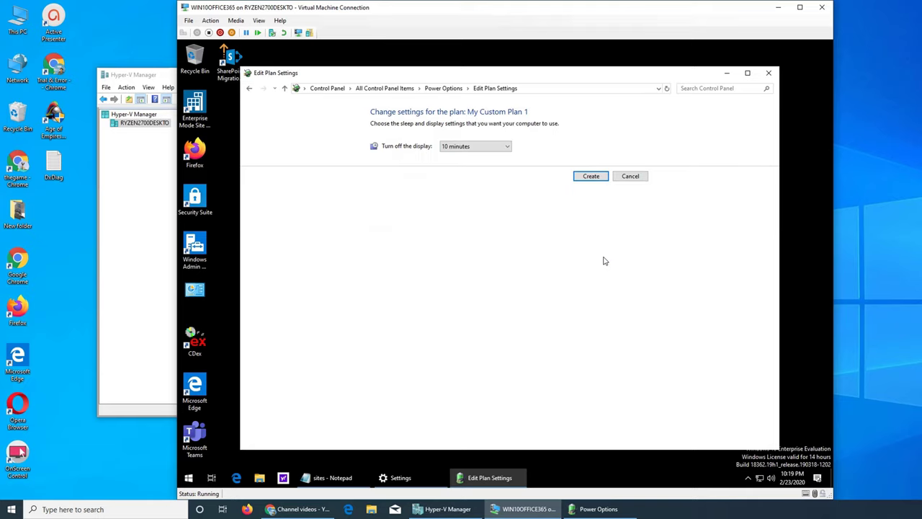
pyautogui.click(469, 151)
pyautogui.click(461, 264)
pyautogui.click(592, 177)
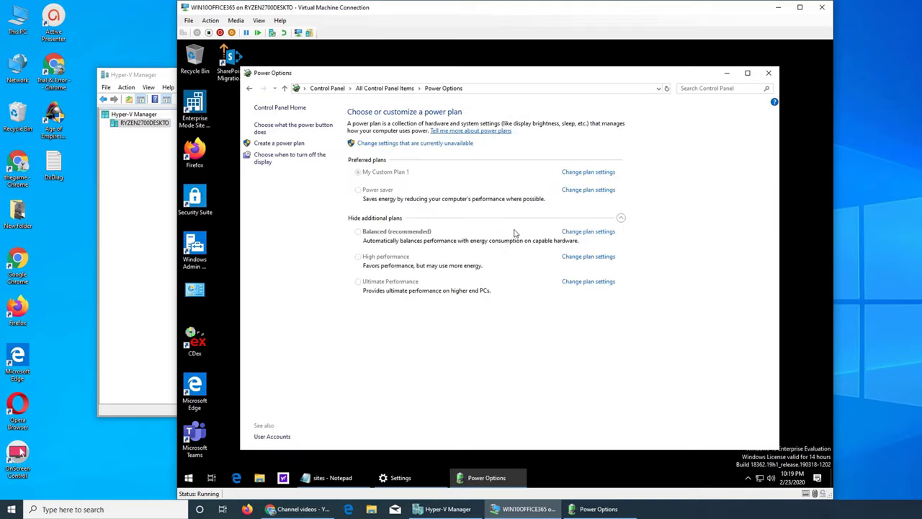
pyautogui.click(285, 131)
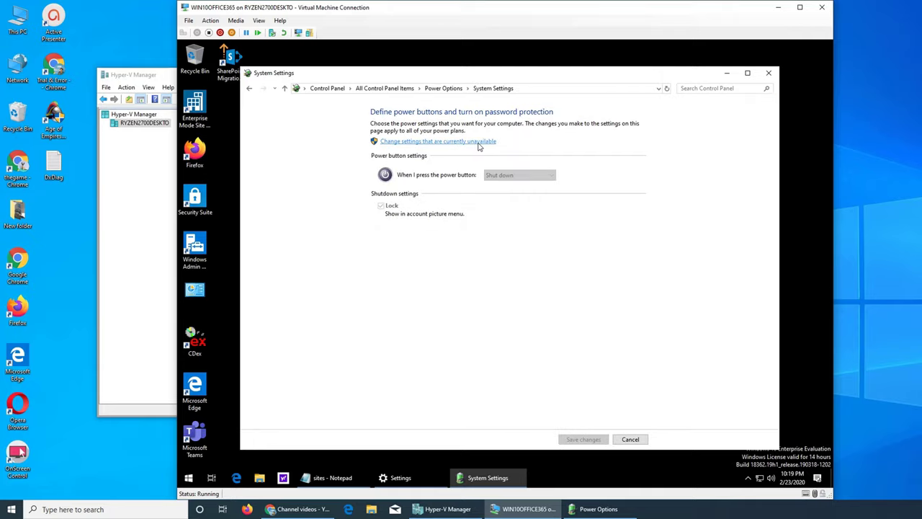
pyautogui.click(474, 142)
pyautogui.click(518, 165)
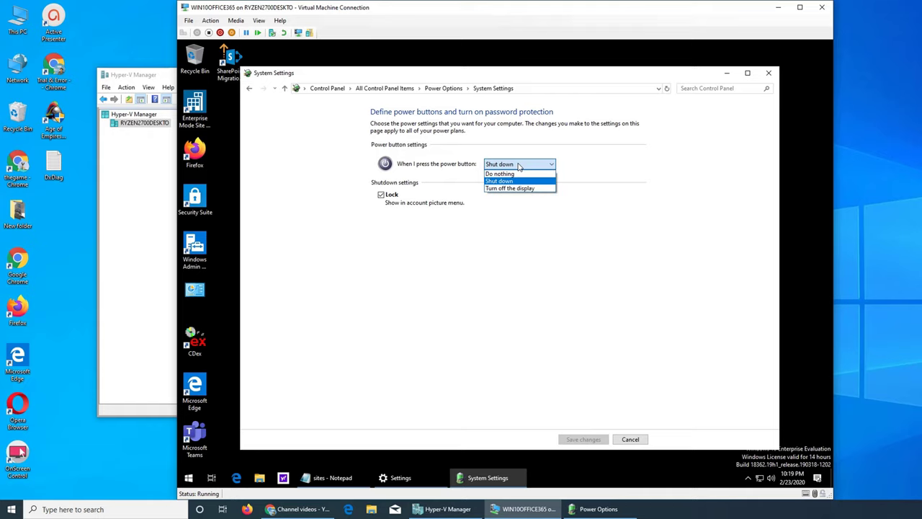
pyautogui.click(604, 177)
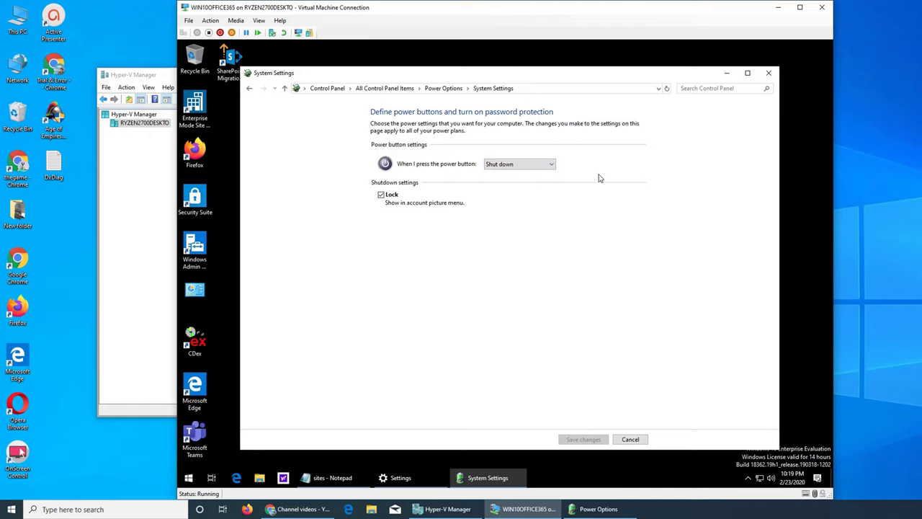
pyautogui.click(250, 88)
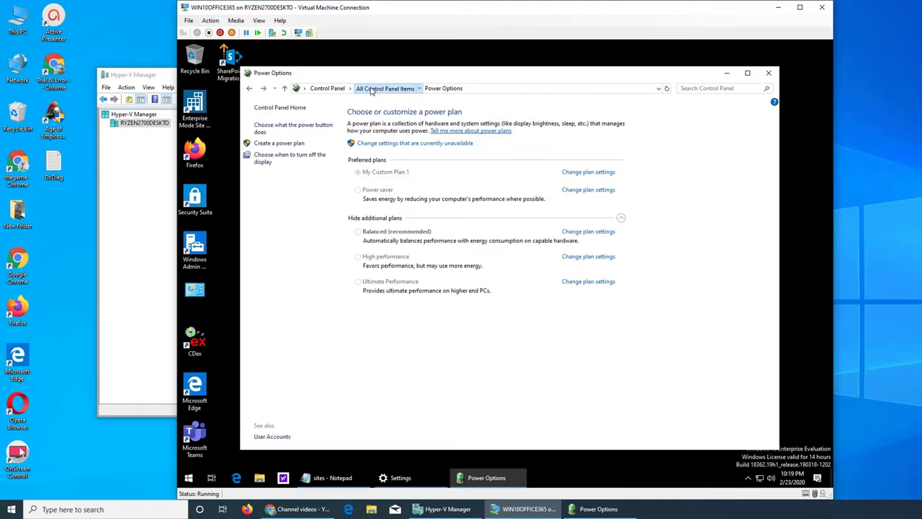
pyautogui.click(370, 89)
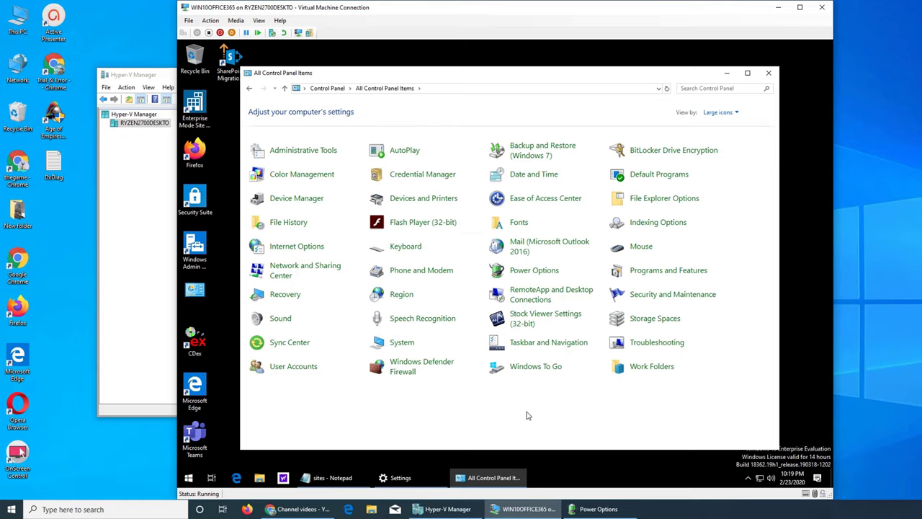
pyautogui.click(697, 92)
pyautogui.write('battery')
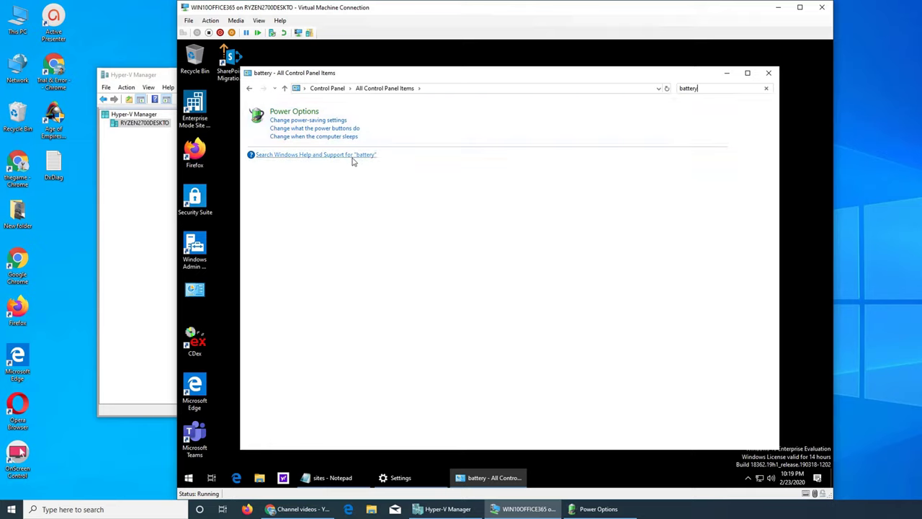
pyautogui.click(289, 113)
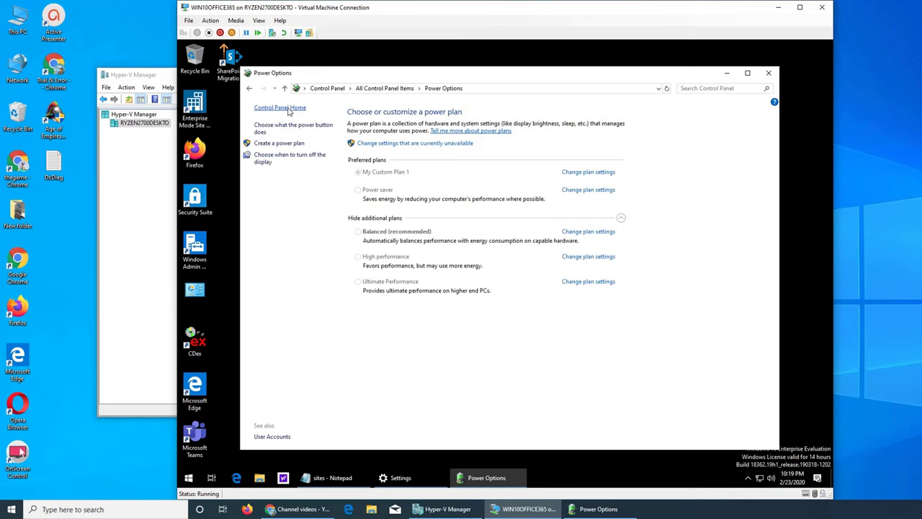
# Unlock the unavailable settings and select Balanced (recommended) as the active plan
pyautogui.click(415, 144)
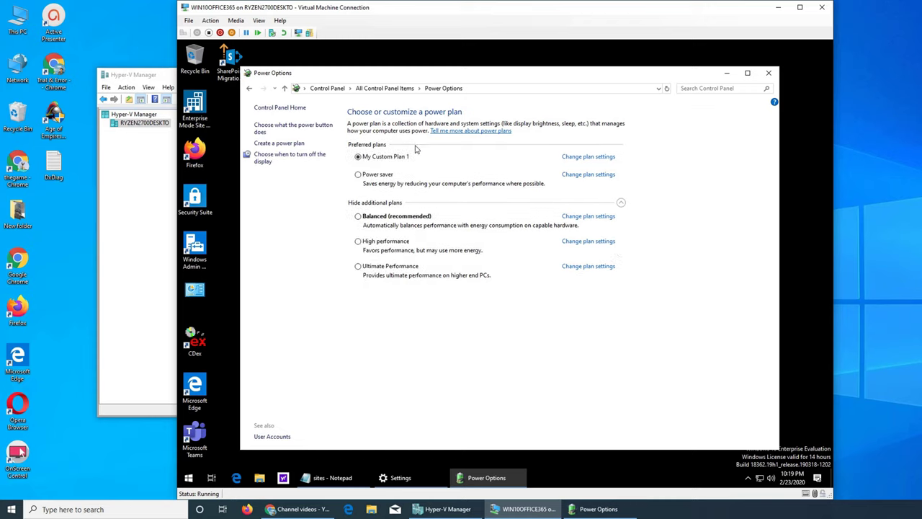
pyautogui.click(379, 217)
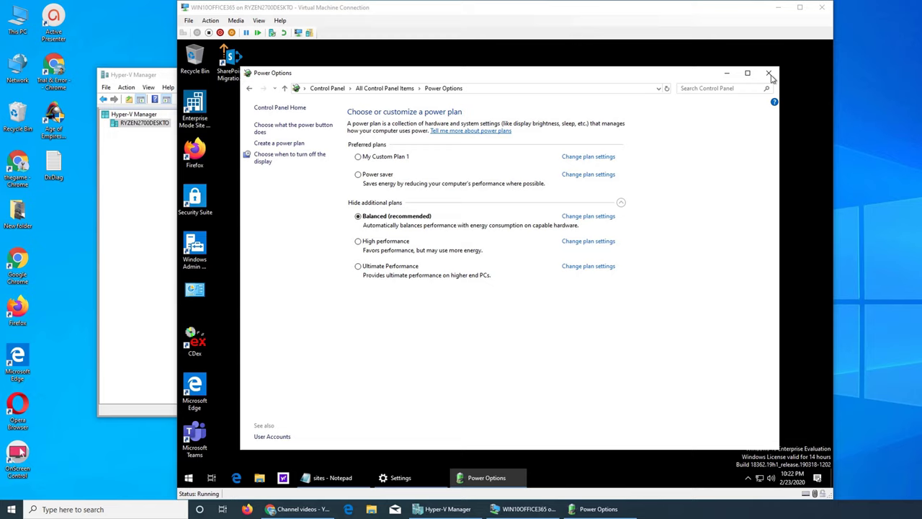
# Close Power Options, refresh the desktop, and restore the Settings window on Power & sleep
pyautogui.click(769, 74)
pyautogui.rightClick(393, 131)
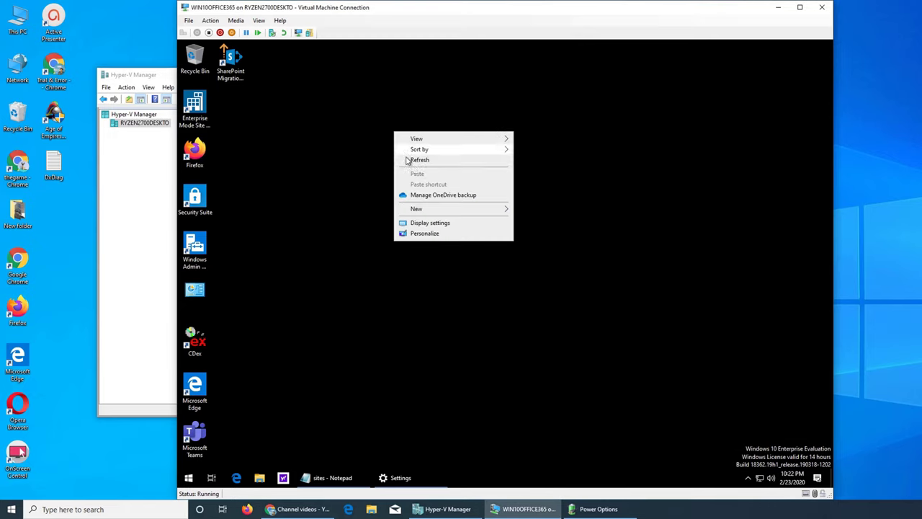
pyautogui.click(426, 160)
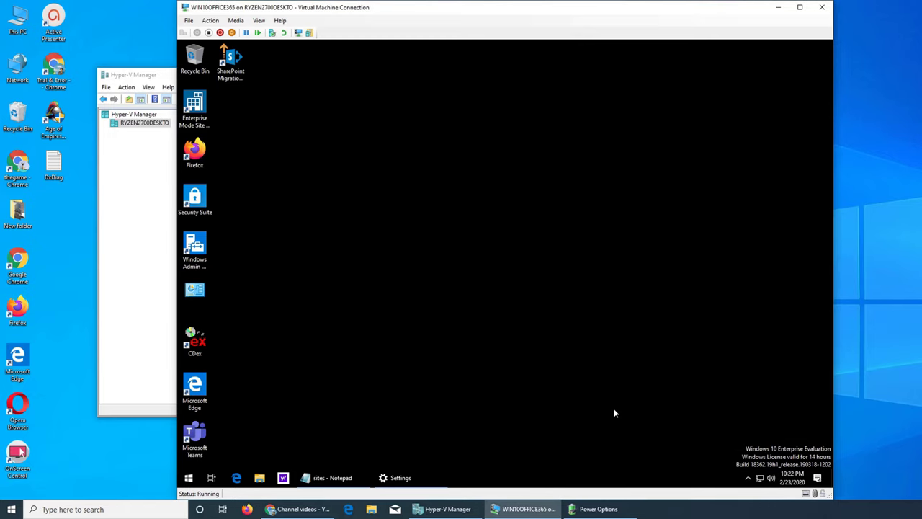
pyautogui.click(398, 478)
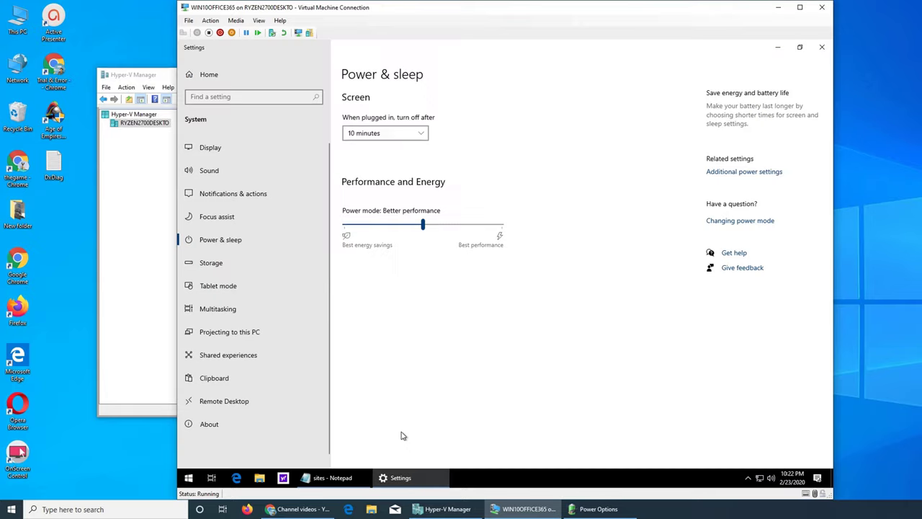